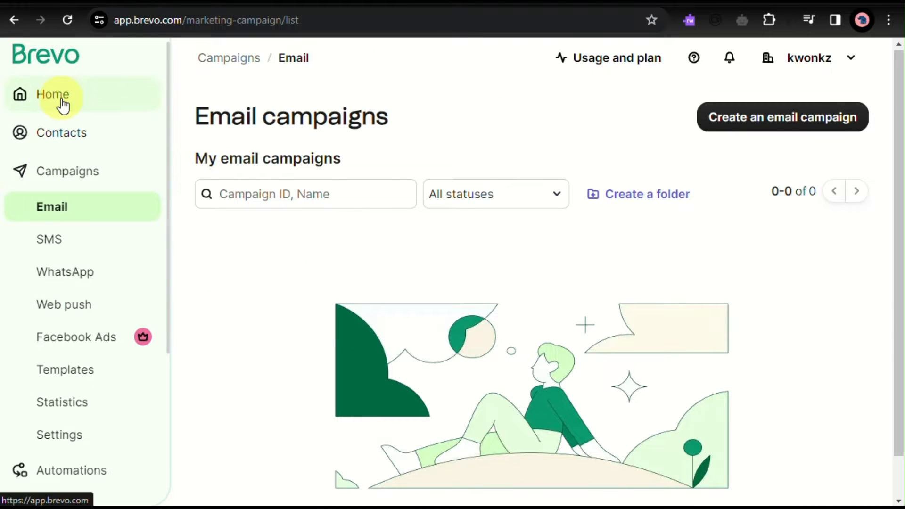
- Review the getting-started cards and the contacts section on the Home page
scroll(63, 101, "up", 5)
left_click(80, 137)
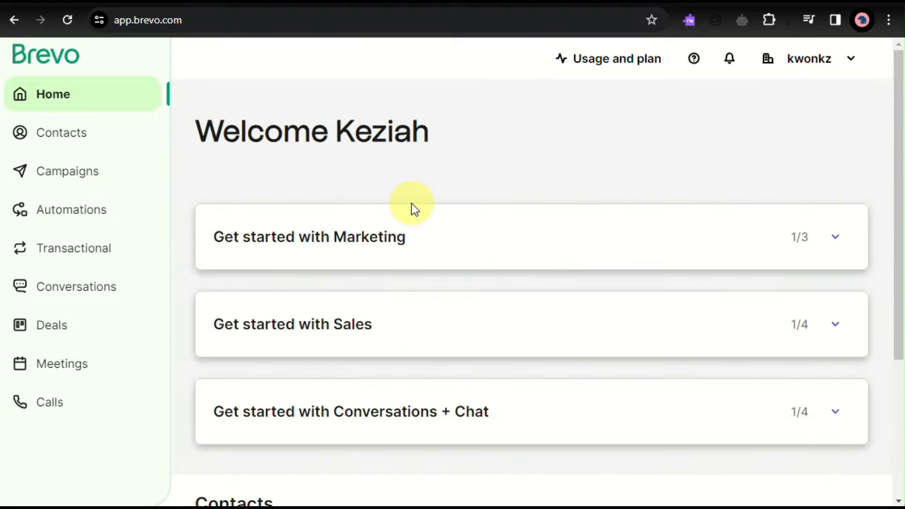
scroll(411, 204, "down", 4)
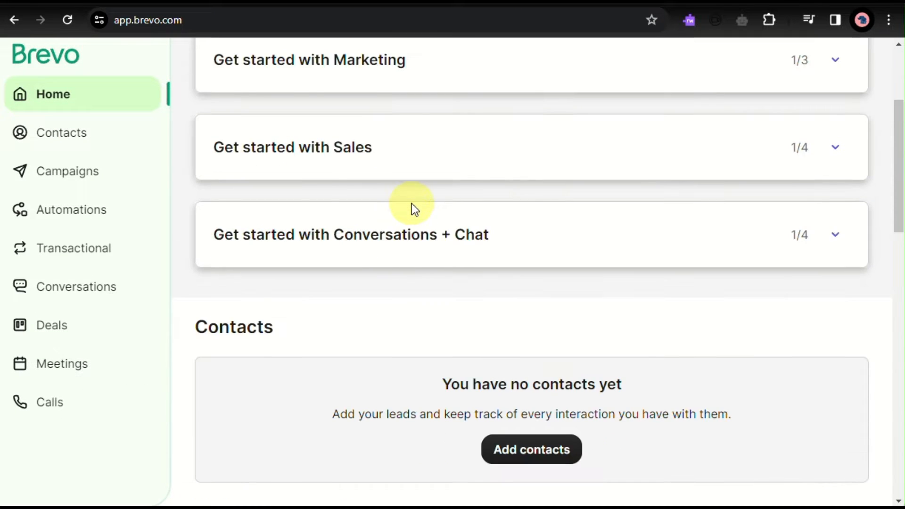
scroll(412, 207, "down", 1)
scroll(412, 207, "up", 5)
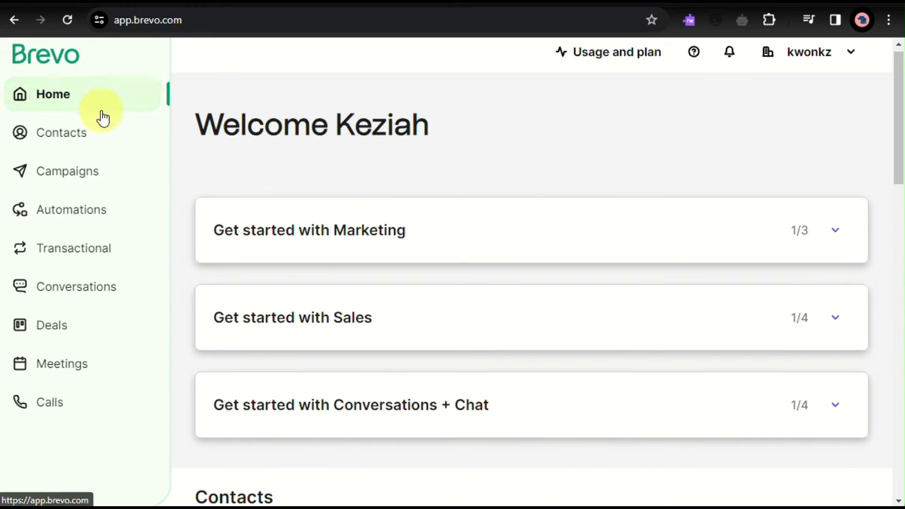
- Browse the Email, SMS and Web push pages of the campaigns area
left_click(80, 178)
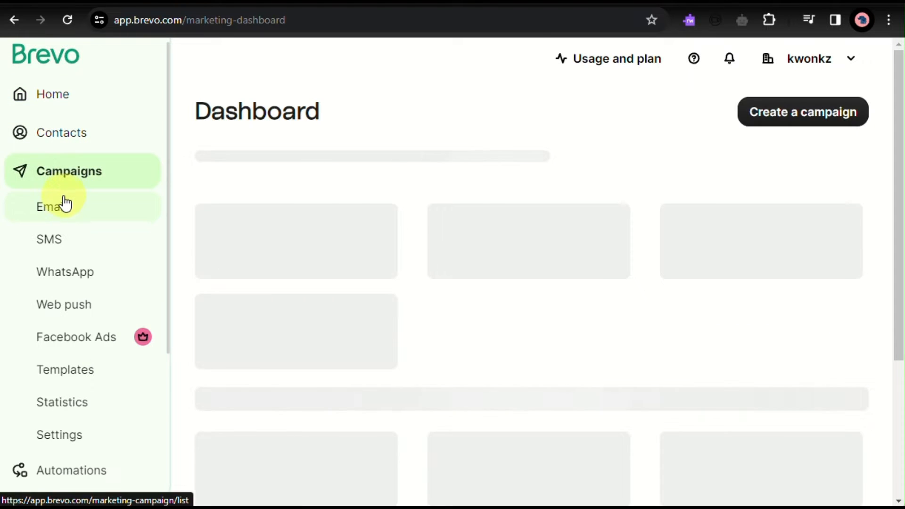
left_click(77, 211)
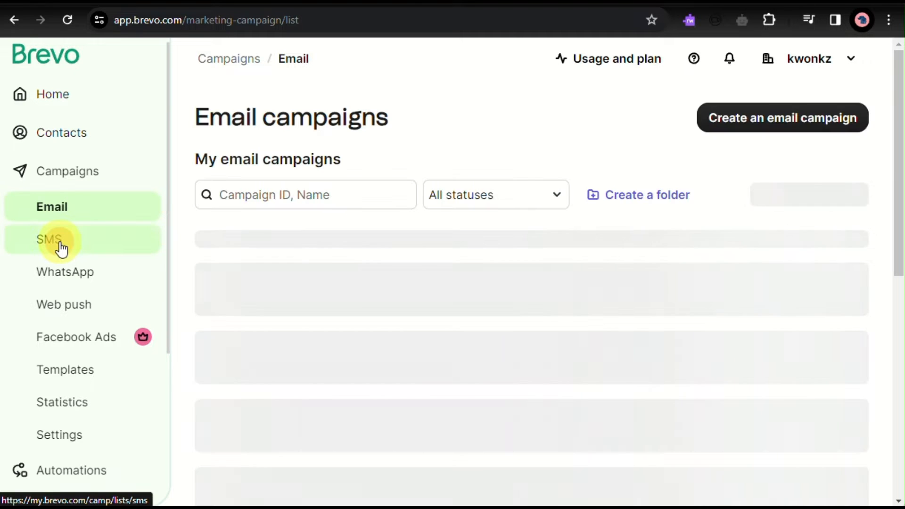
left_click(59, 242)
left_click(78, 297)
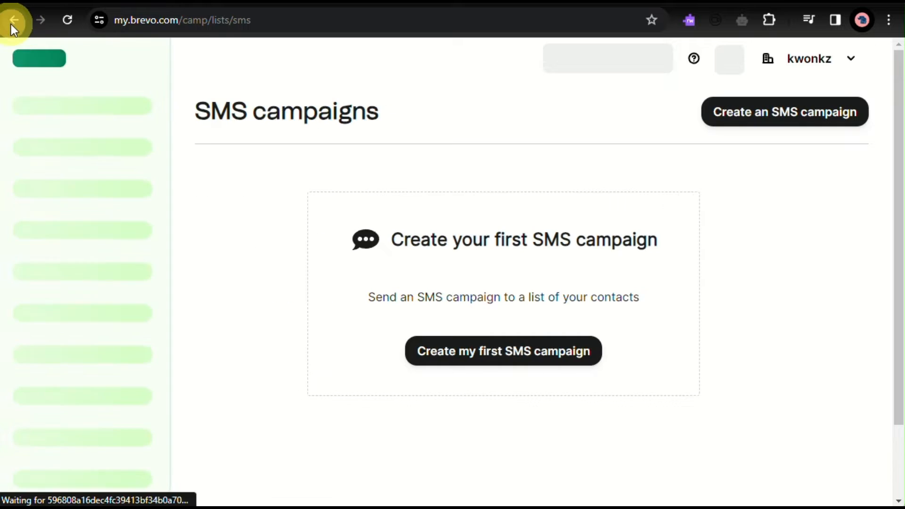
left_click(12, 21)
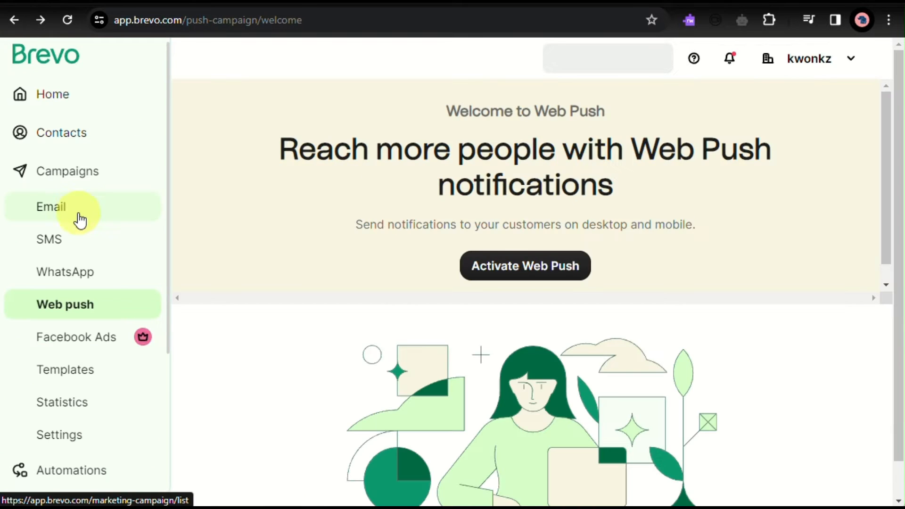
- Create a regular email campaign named "newsletter"
left_click(79, 217)
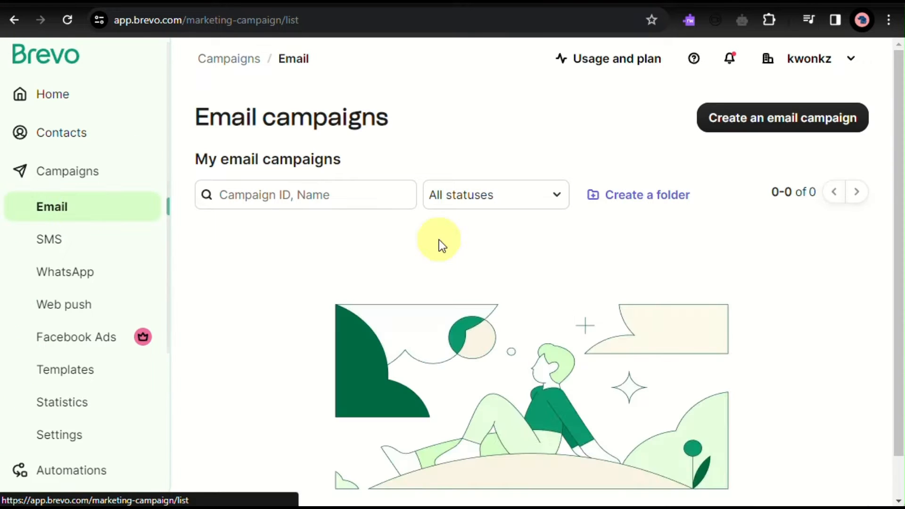
left_click(786, 121)
left_click(542, 323)
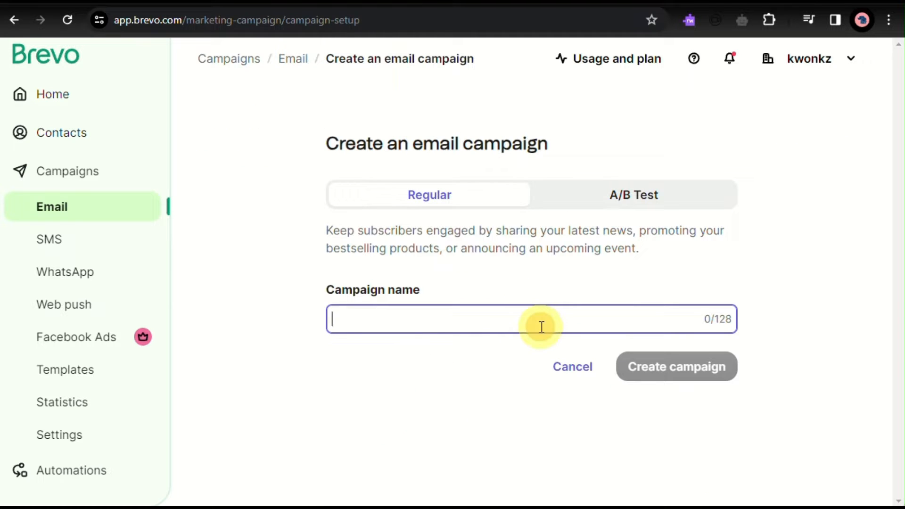
type("newslt")
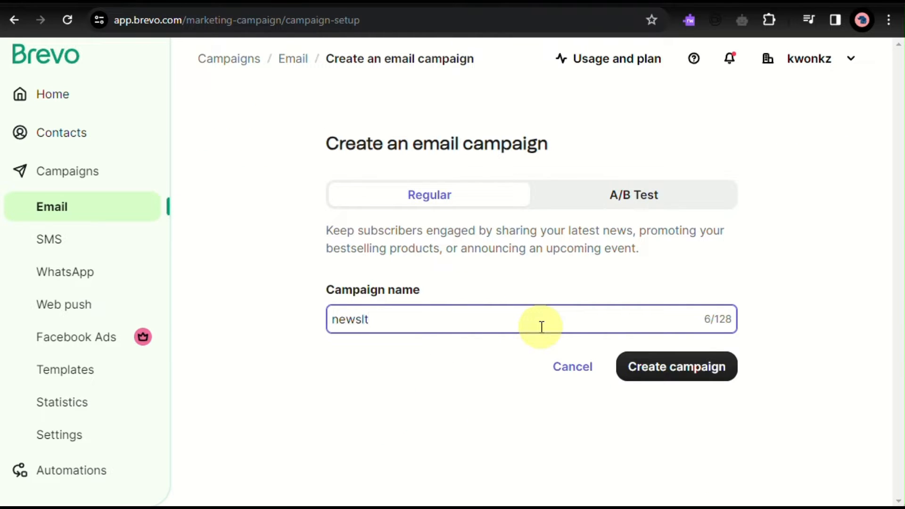
key("BackSpace")
type("etter")
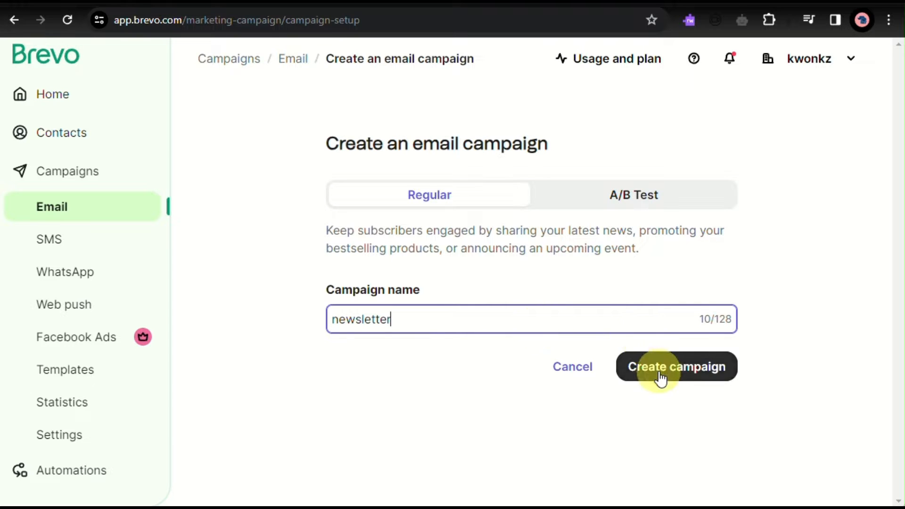
left_click(660, 377)
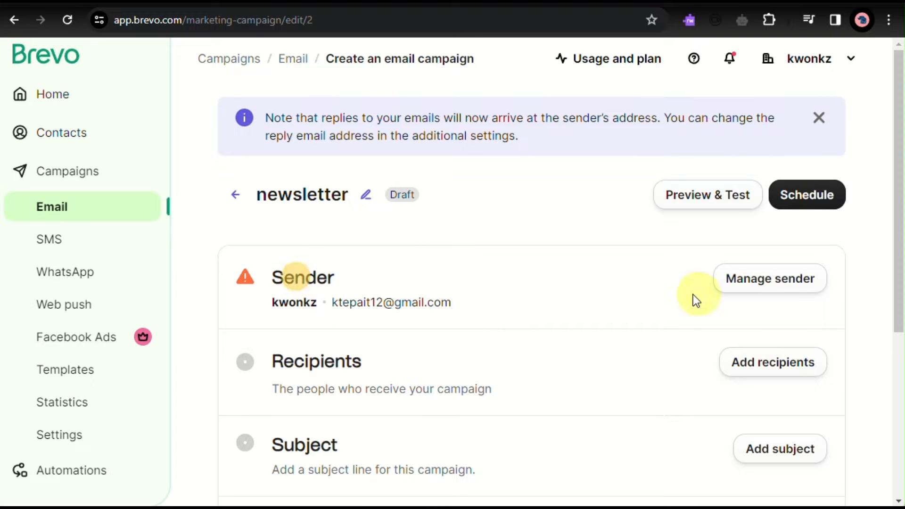
- Open the campaign's sender details and save them with the existing email address and name
left_click(771, 282)
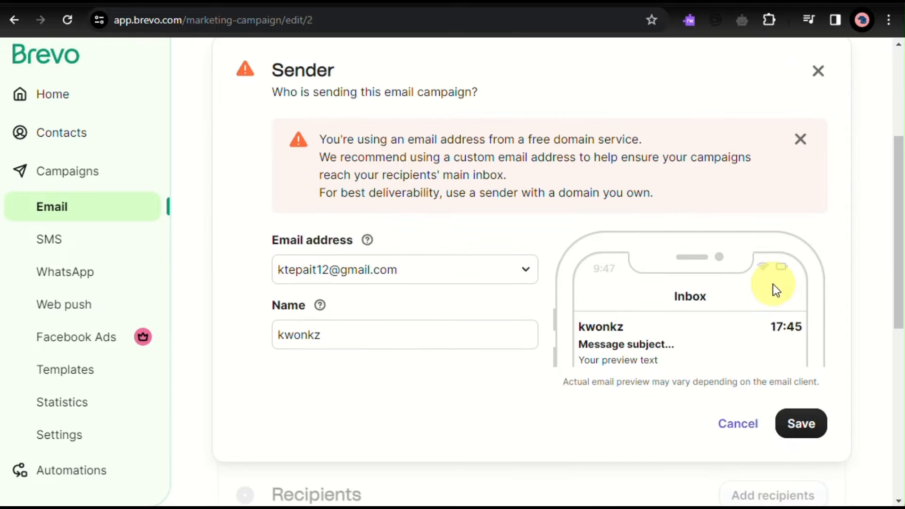
left_click(800, 423)
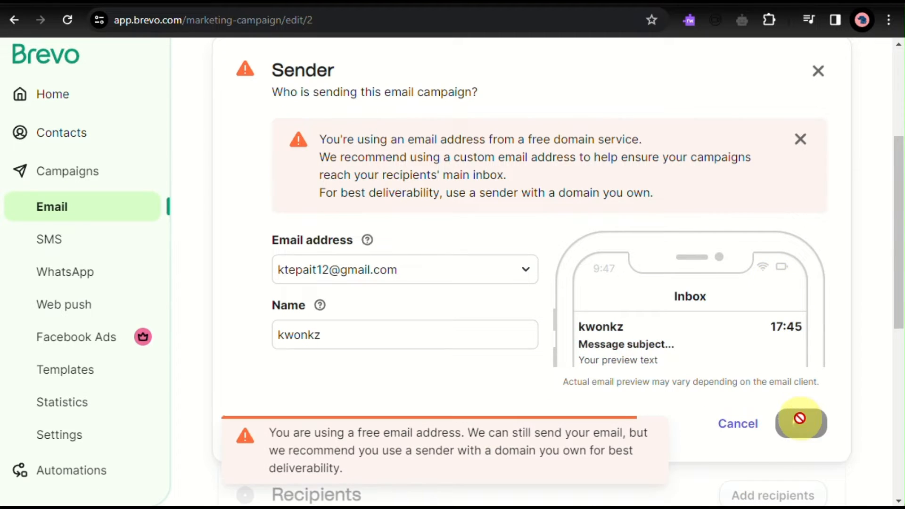
scroll(697, 299, "down", 3)
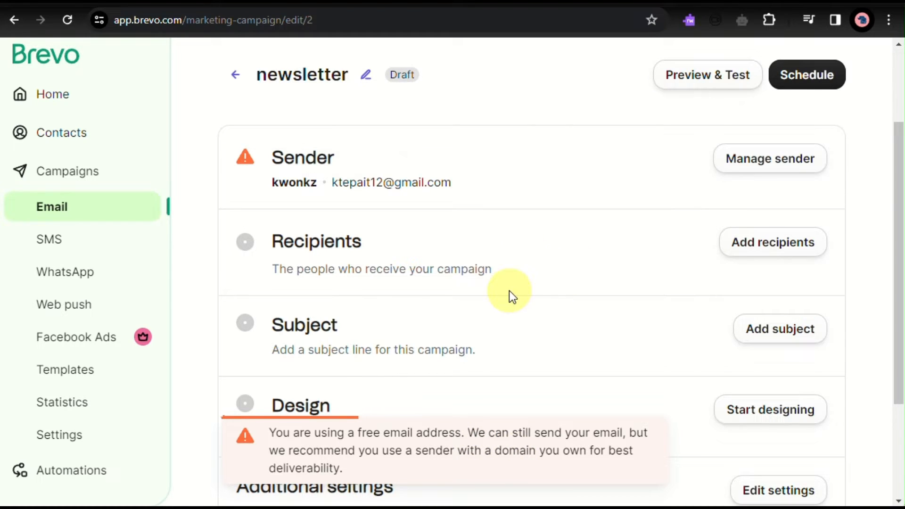
- Try choosing the identified_contacts #4 list from the marketing_automation folder as the campaign's recipients
left_click(760, 235)
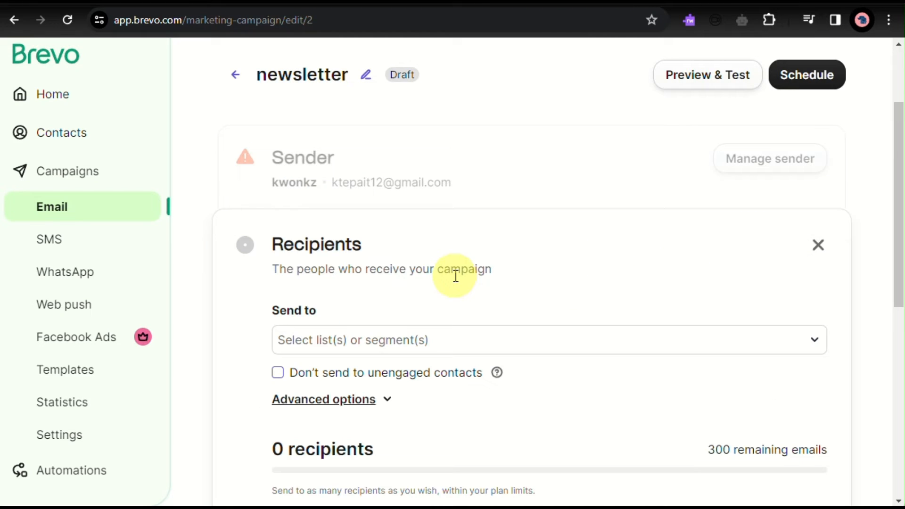
left_click(460, 347)
scroll(461, 346, "down", 1)
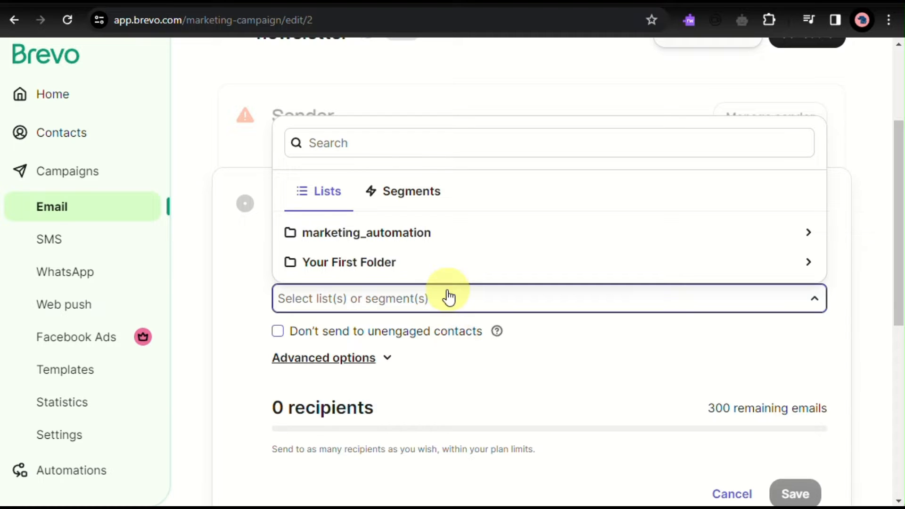
triple_click(423, 255)
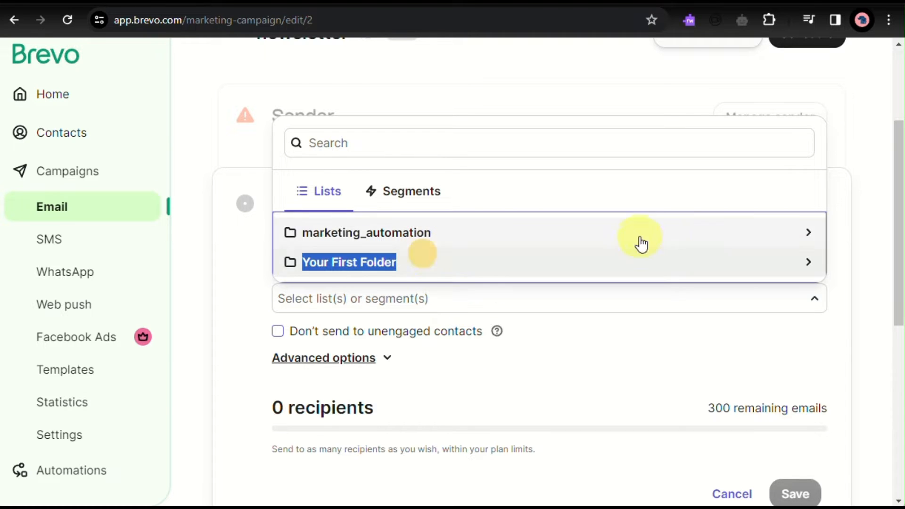
left_click(812, 240)
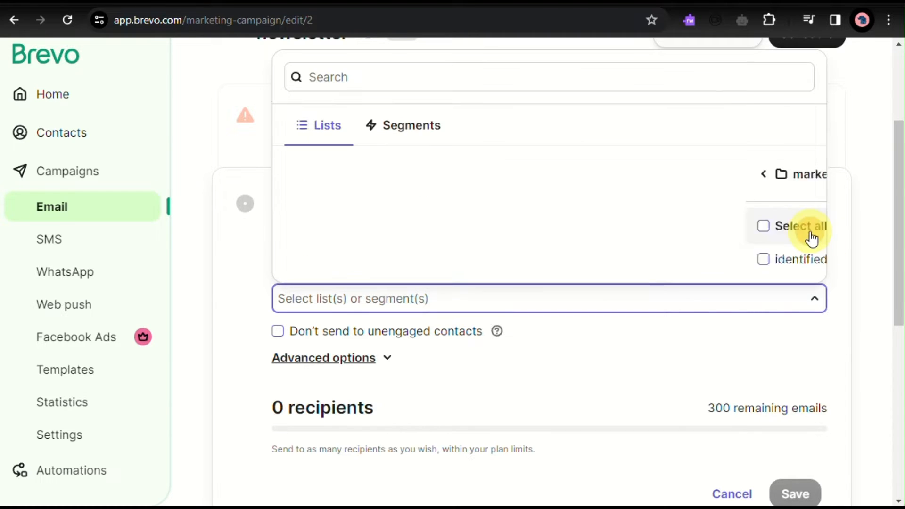
left_click(662, 261)
left_click(522, 380)
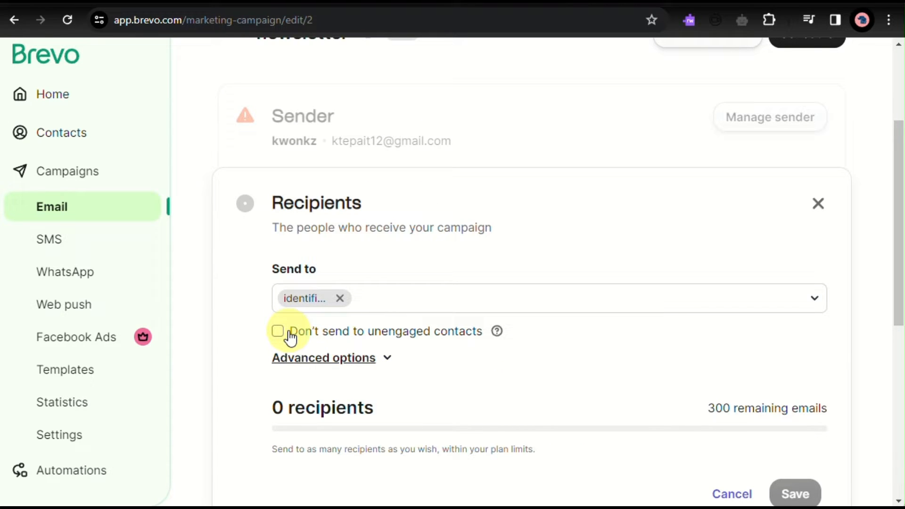
- Examine the advanced recipient options and the available condition filters, and cancel the recipient selection
left_click(318, 357)
scroll(319, 359, "down", 4)
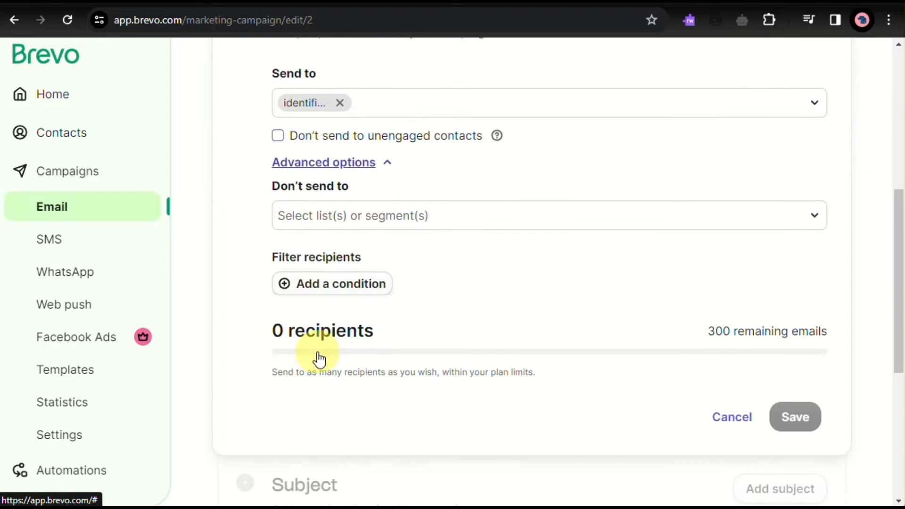
left_click(344, 286)
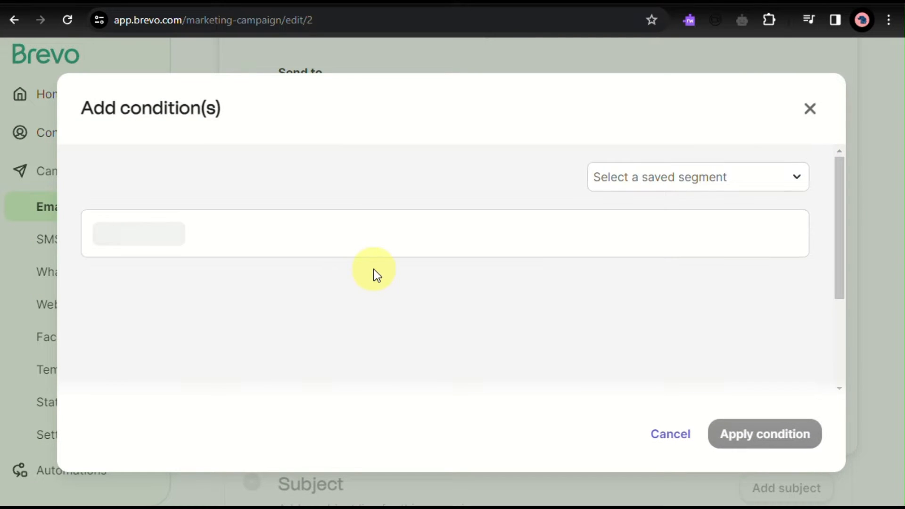
left_click(158, 236)
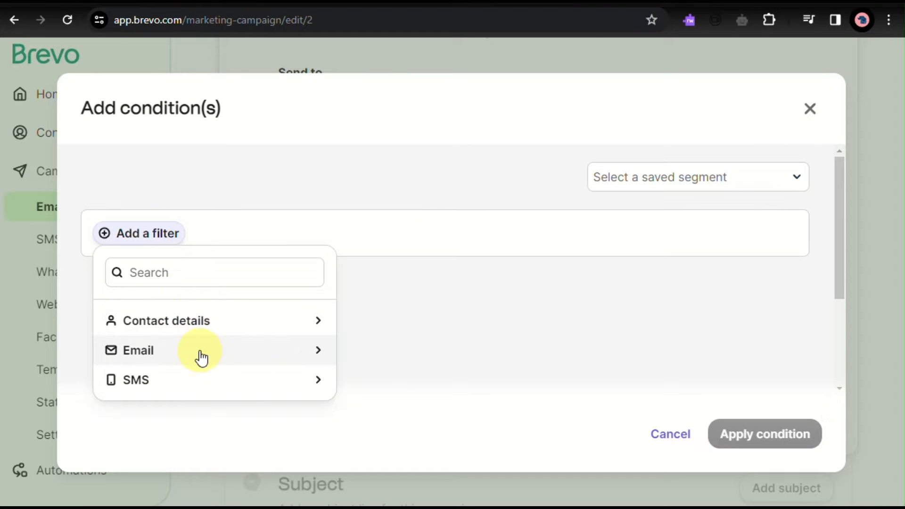
left_click(810, 109)
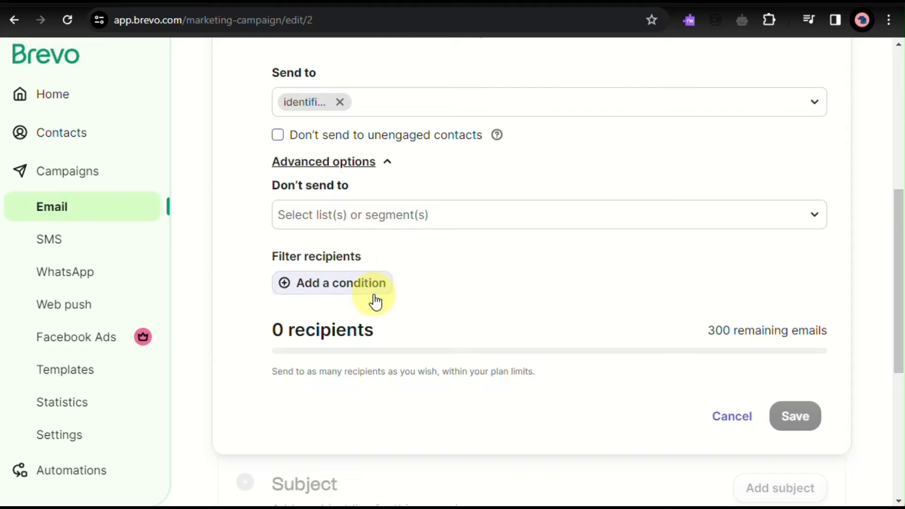
scroll(372, 297, "down", 2)
scroll(613, 311, "down", 2)
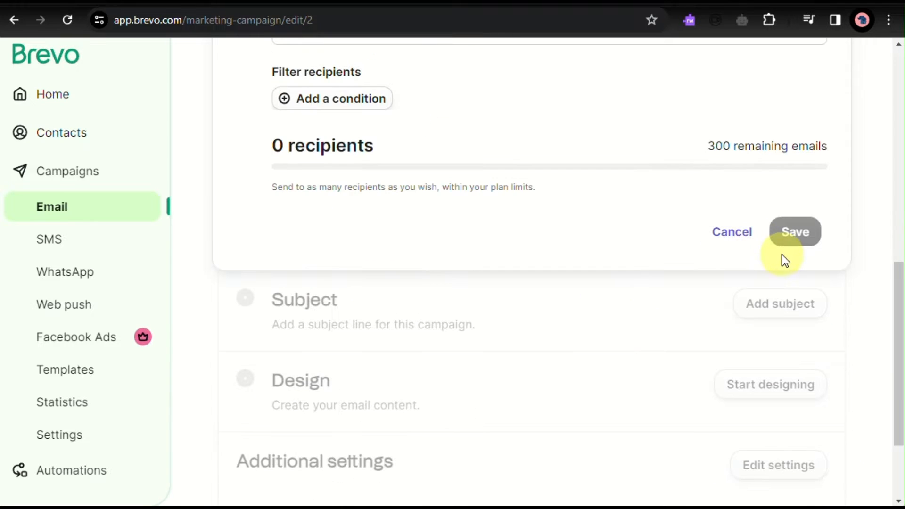
left_click(749, 248)
scroll(532, 316, "up", 1)
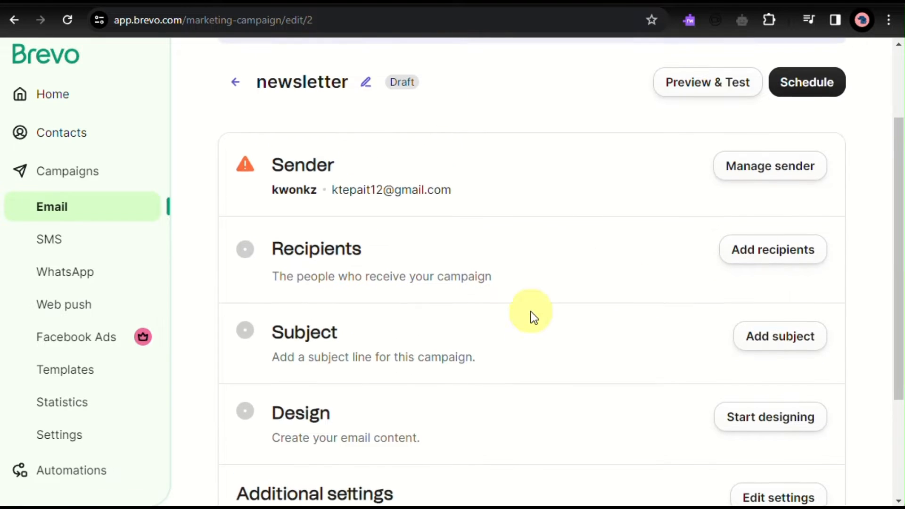
- Set the campaign's recipients to "Your first list #2" from Your First Folder and save the selection
left_click(803, 257)
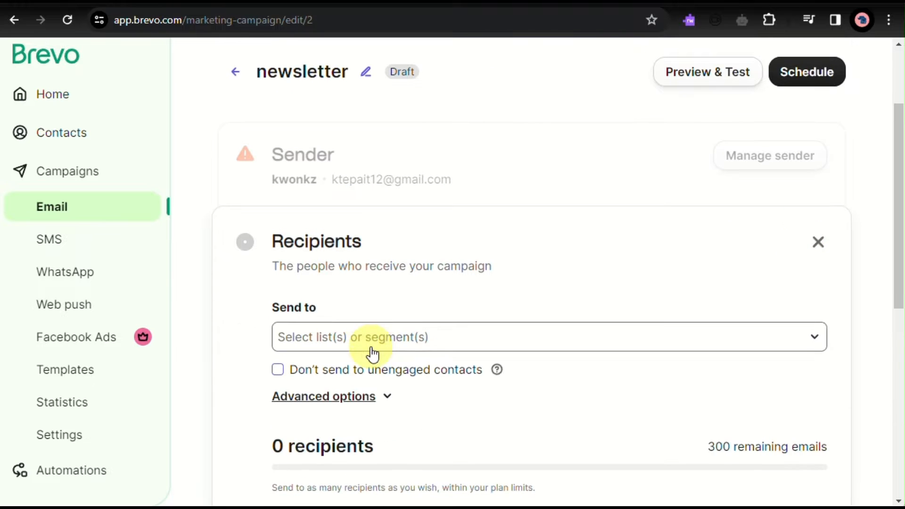
scroll(369, 349, "down", 2)
left_click(458, 233)
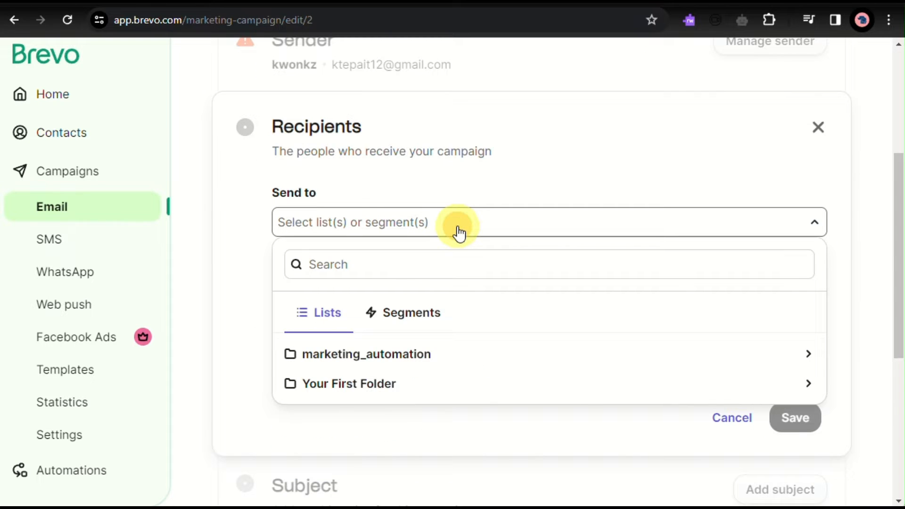
left_click(375, 387)
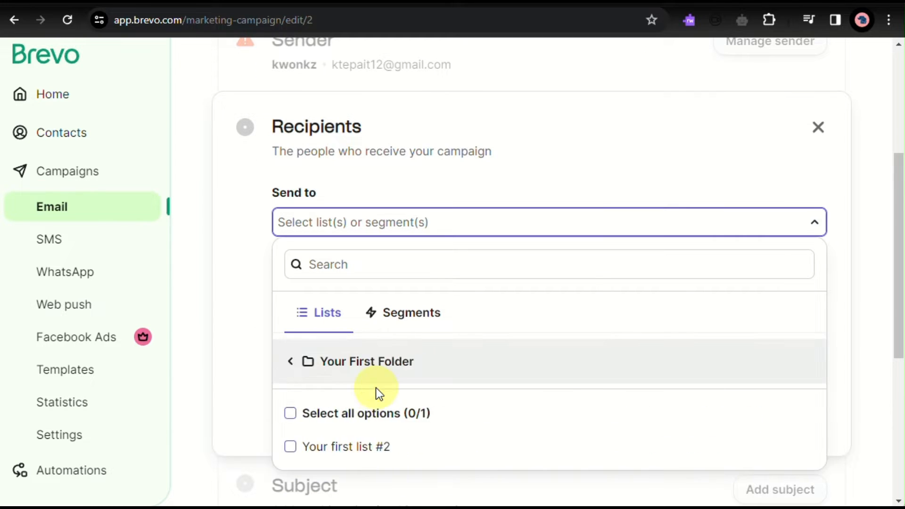
scroll(375, 387, "down", 2)
left_click(382, 353)
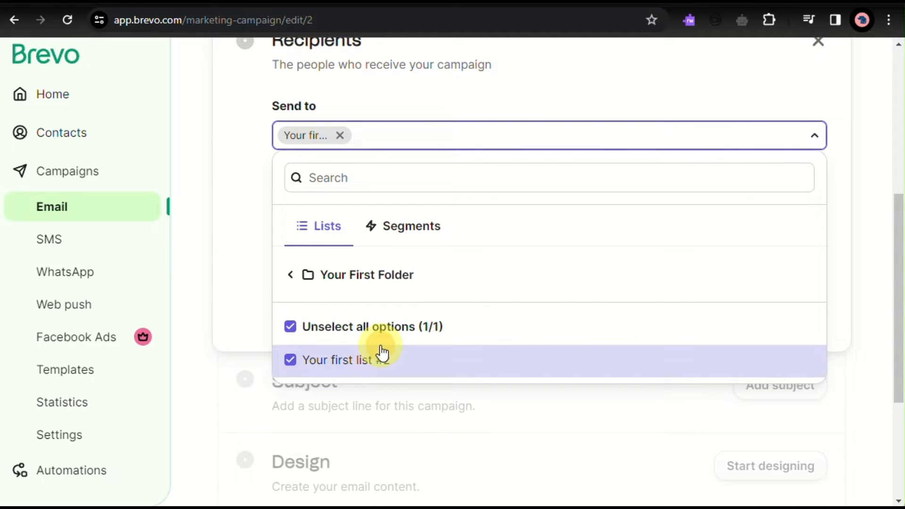
left_click(603, 444)
left_click(796, 336)
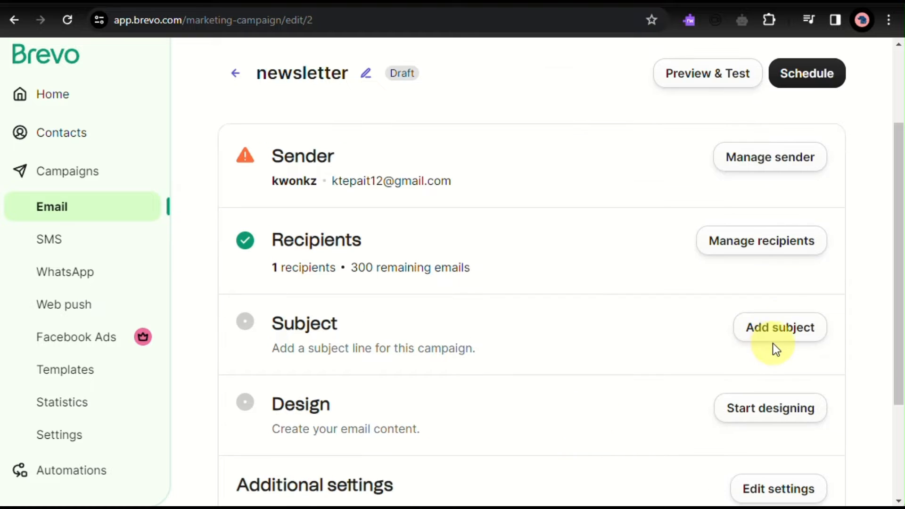
- Open the campaign's subject settings for editing the subject line
scroll(389, 268, "up", 5)
scroll(389, 269, "down", 5)
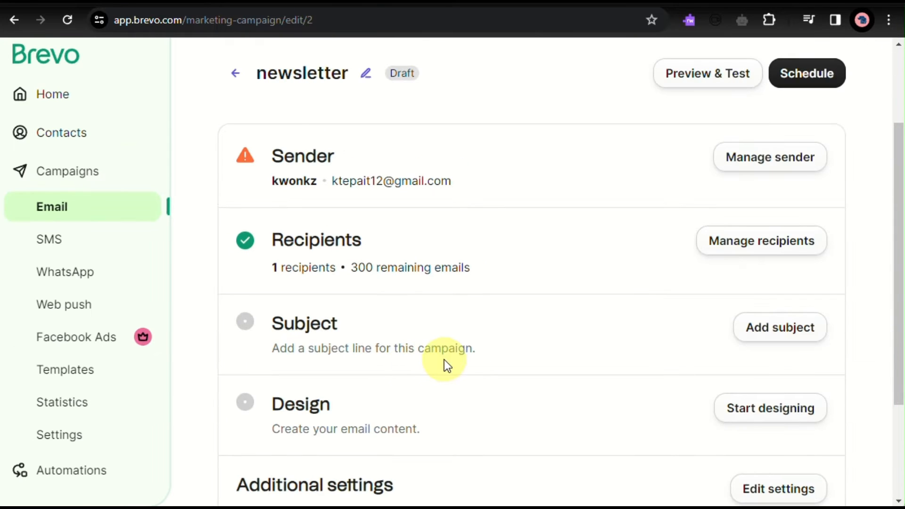
left_click(771, 340)
left_click(437, 416)
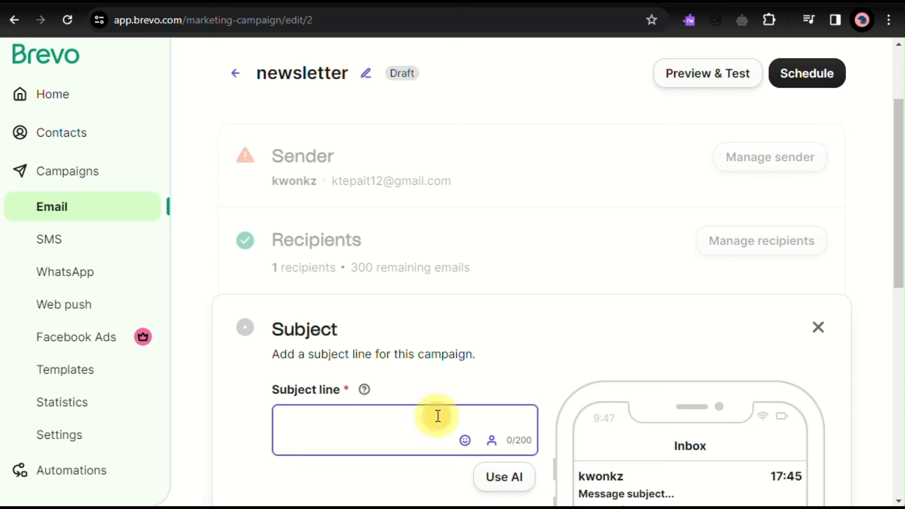
type("newletter")
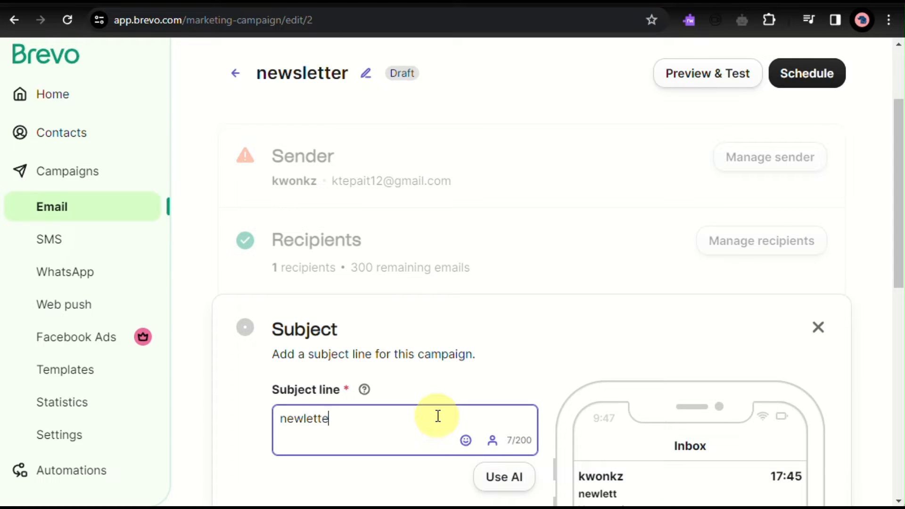
key("BackSpace")
key("BackSpace")
key("ctrl+a")
key("BackSpace")
- Enter "new product posted check it out." as the campaign's subject line
type("new ")
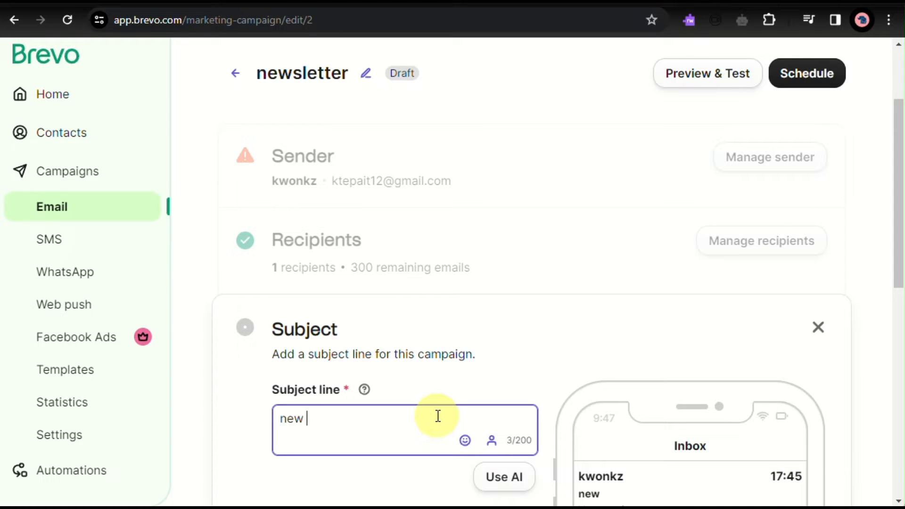
type("product")
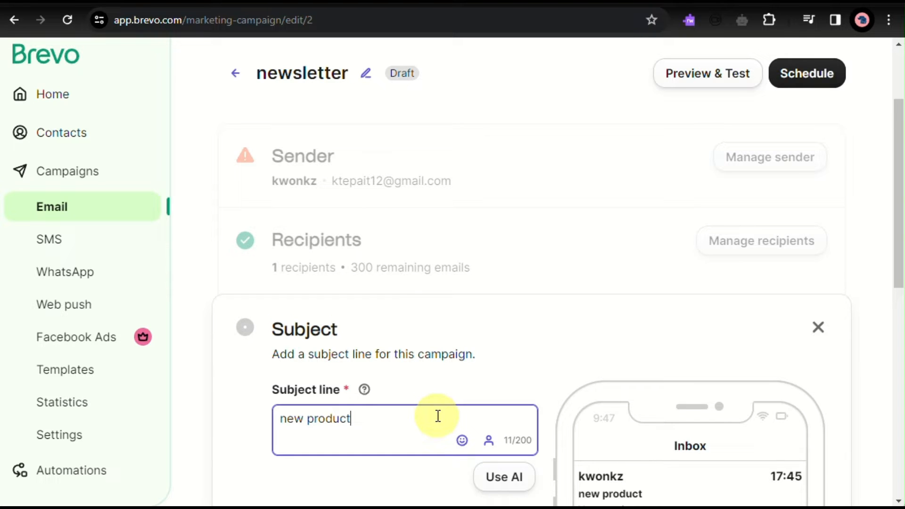
type(" posted check")
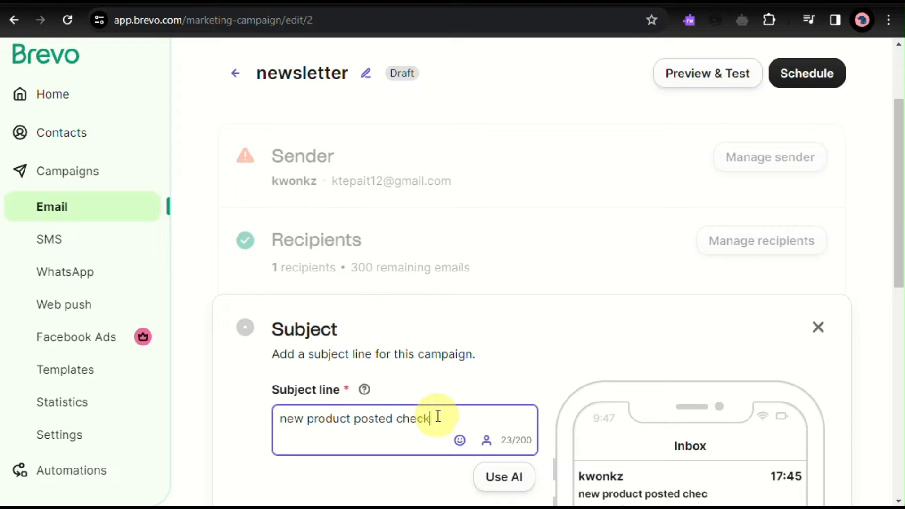
type(" it out")
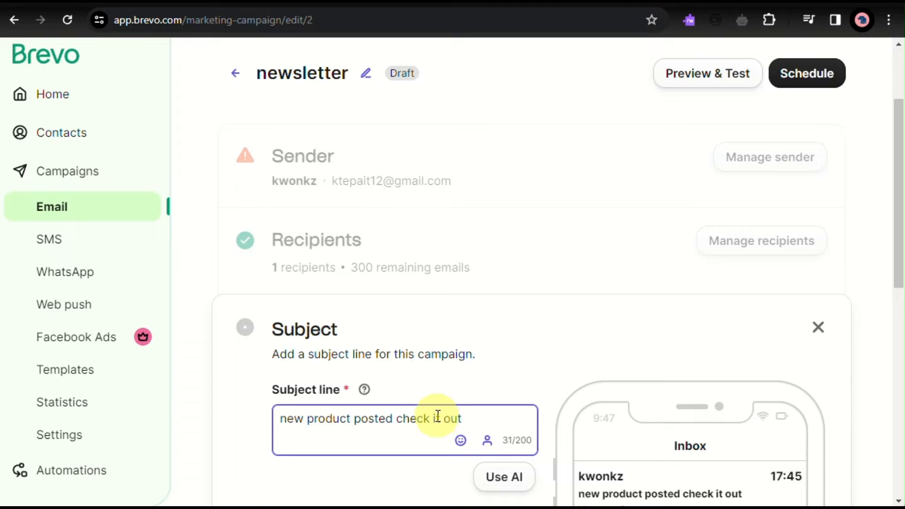
type(".")
- Copy the whole subject line text into the campaign's preview text
scroll(438, 416, "down", 5)
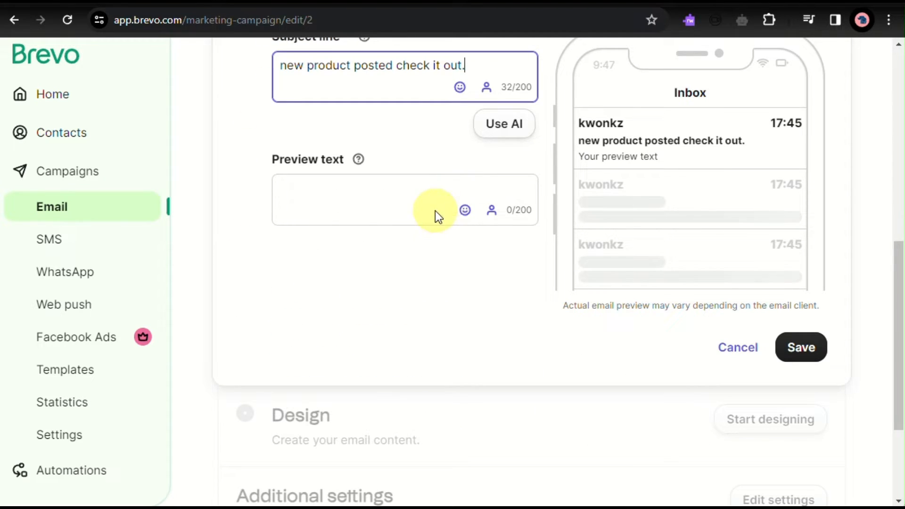
left_click(435, 177)
scroll(434, 176, "up", 2)
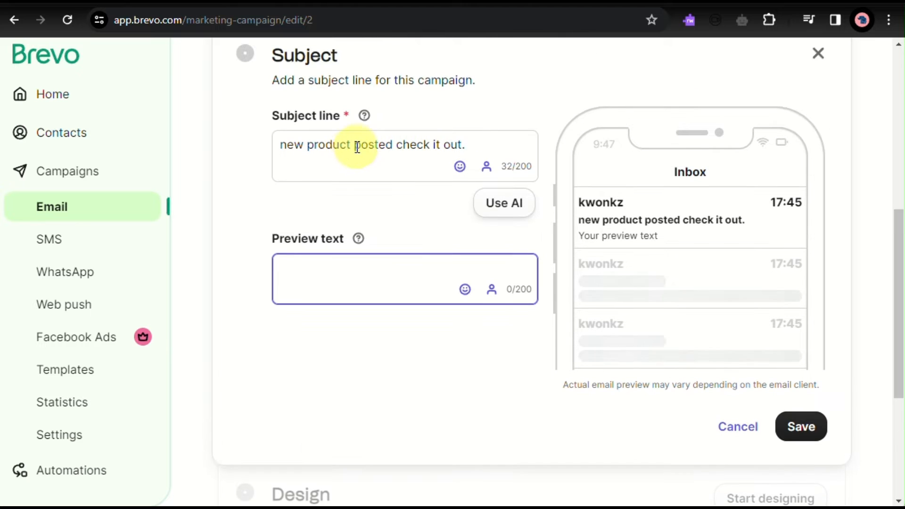
left_click_drag(357, 147, 144, 176)
left_click(480, 149)
key("ctrl+c")
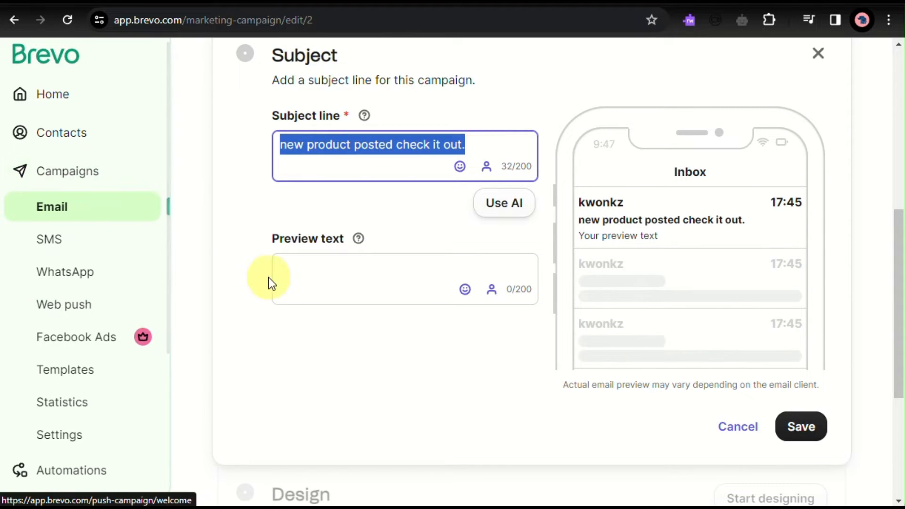
left_click(368, 288)
key("ctrl+v")
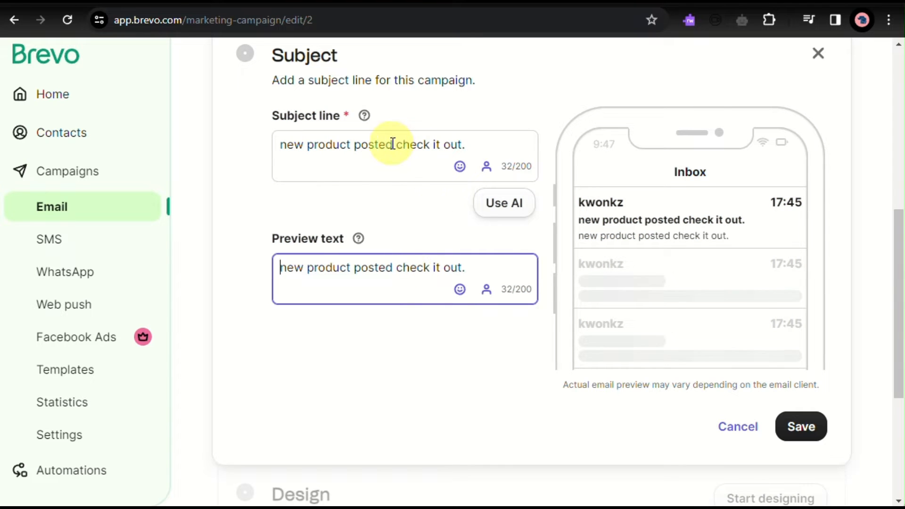
- Change the subject line to "new product alert", leaving the preview text as it is
left_click_drag(355, 144, 737, 125)
key("BackSpace")
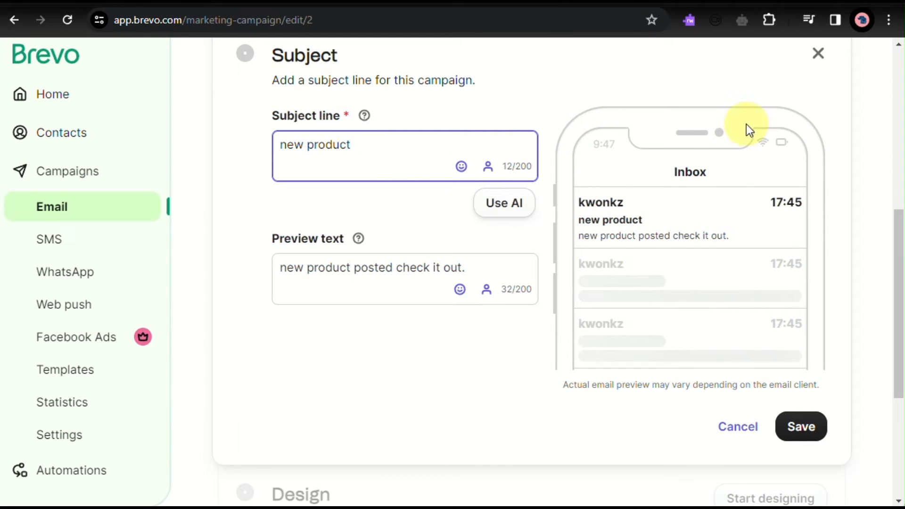
type("alert")
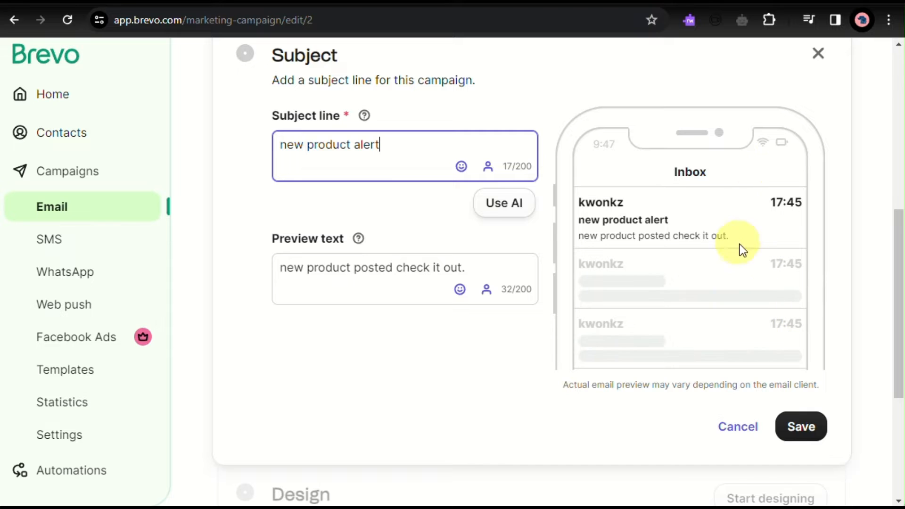
- Generate AI subject lines with personalized-offer and announcement variants, then apply "Introducing Our Exciting New Product: Get Ready to be Amazed!" and save the subject settings
scroll(684, 231, "down", 1)
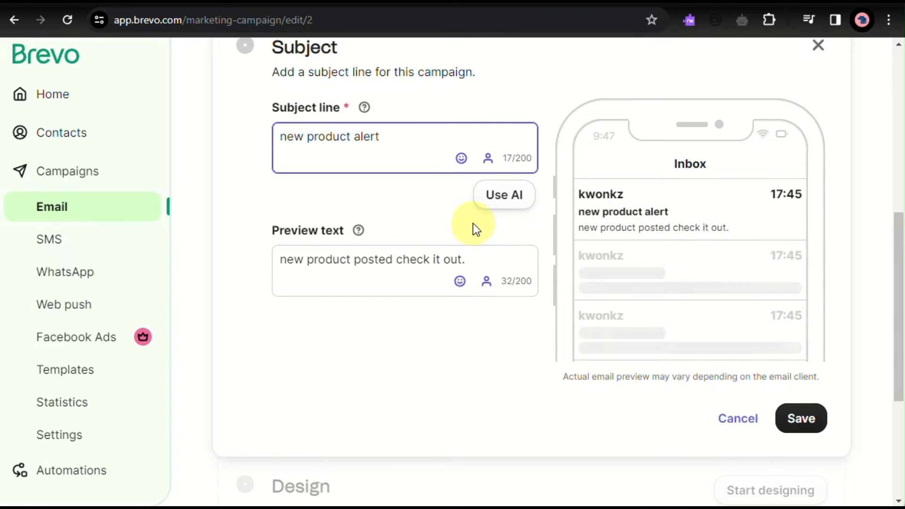
left_click(530, 195)
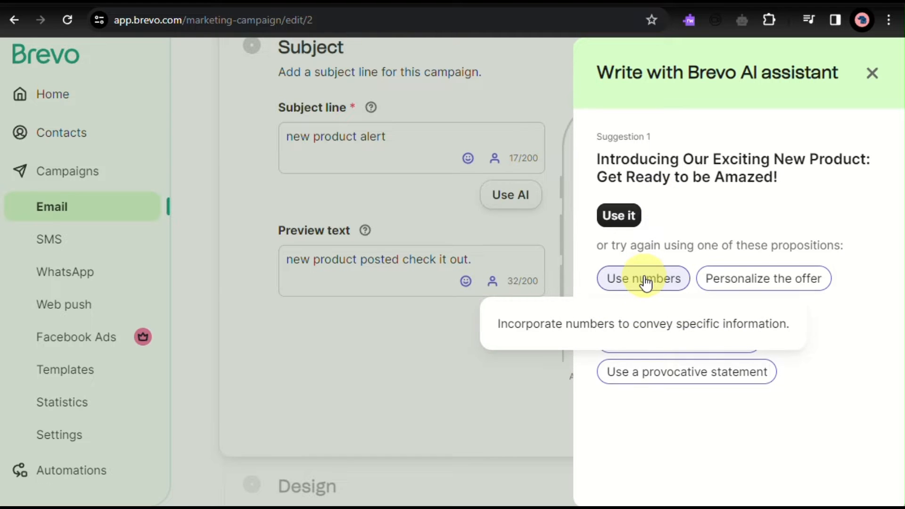
left_click(801, 288)
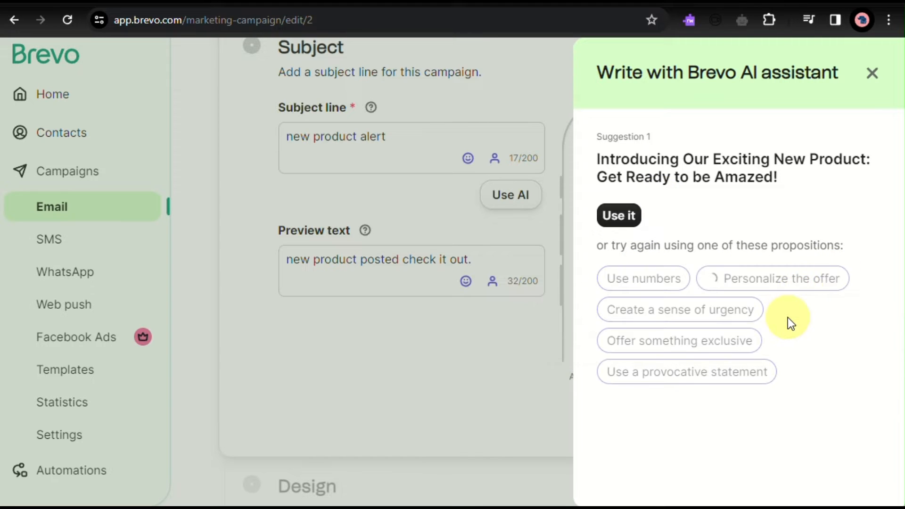
scroll(759, 366, "down", 3)
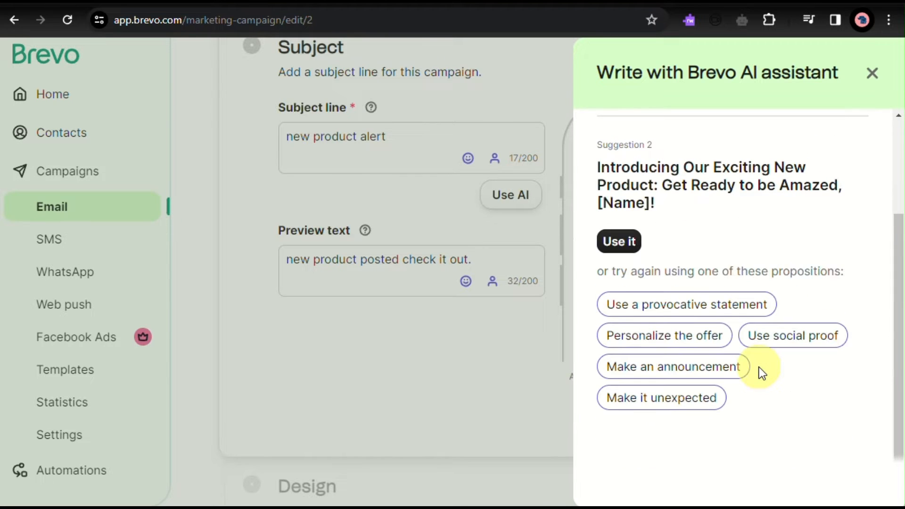
left_click(714, 374)
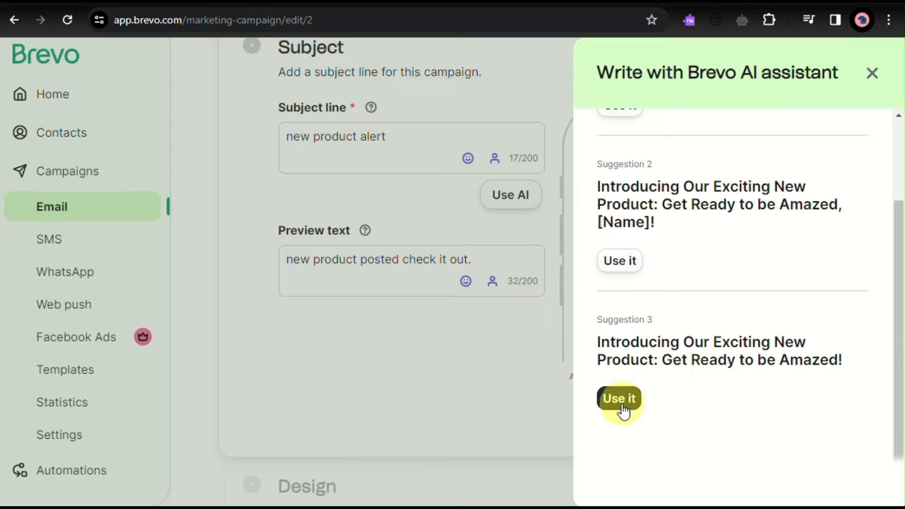
left_click(619, 400)
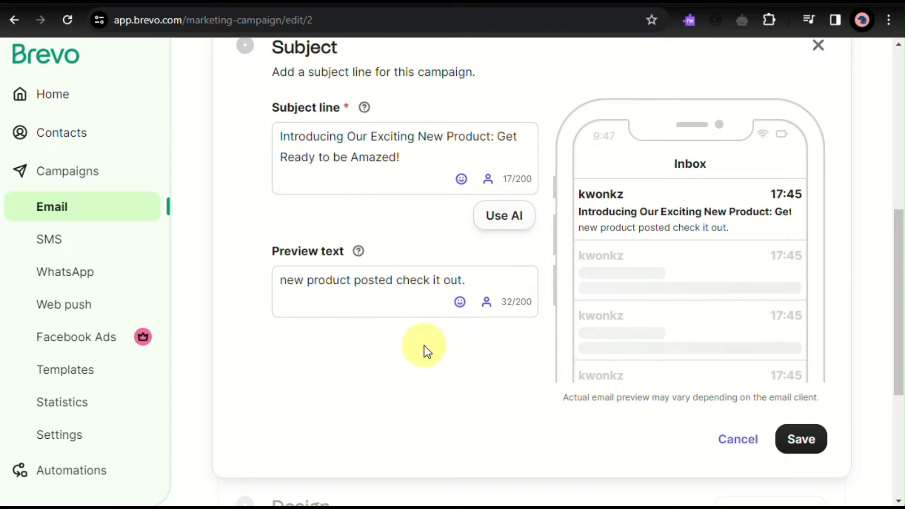
left_click(431, 291)
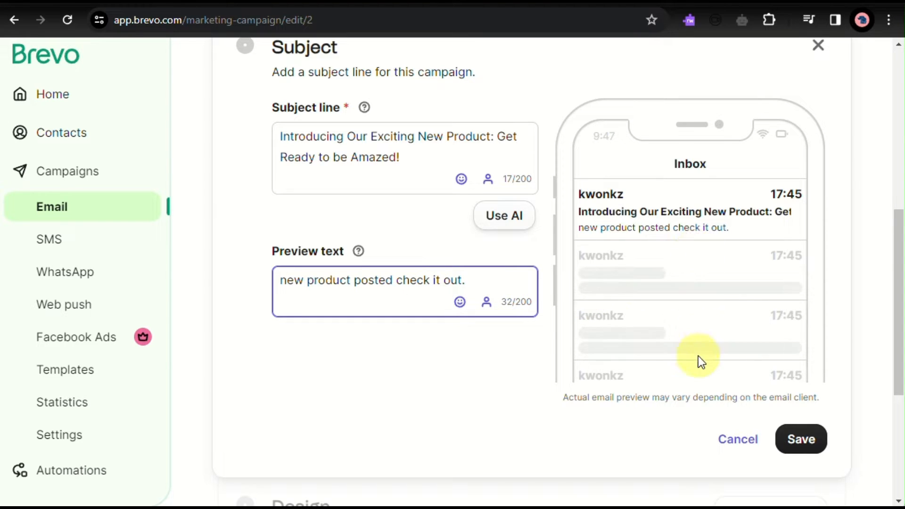
left_click(804, 443)
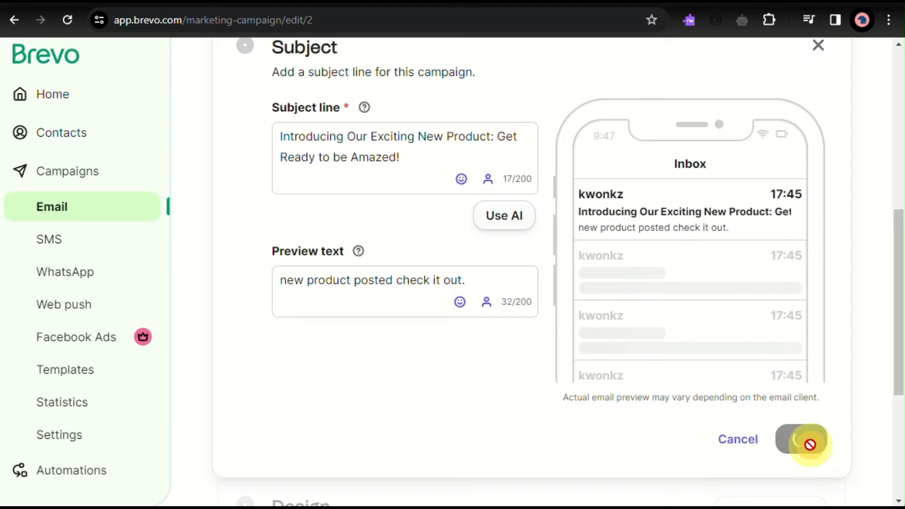
- Start designing the campaign's email content and view the available basic layouts
scroll(716, 430, "down", 5)
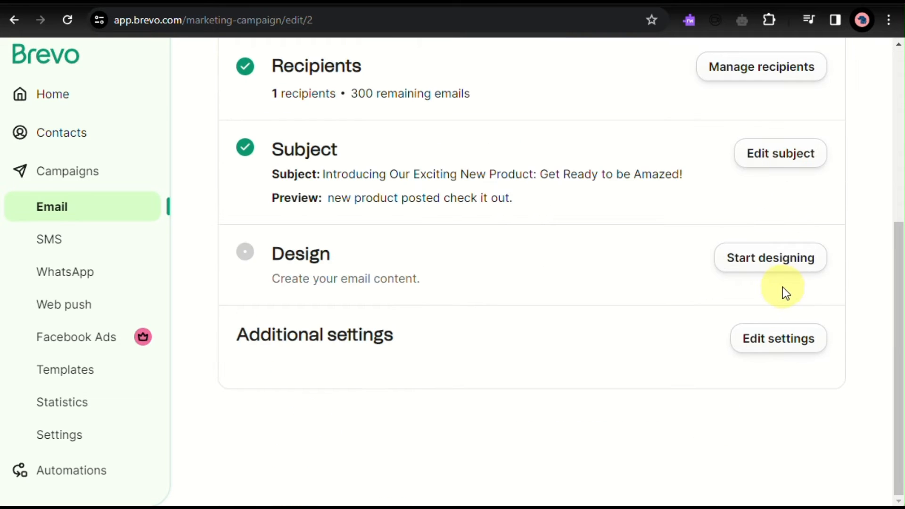
left_click(782, 257)
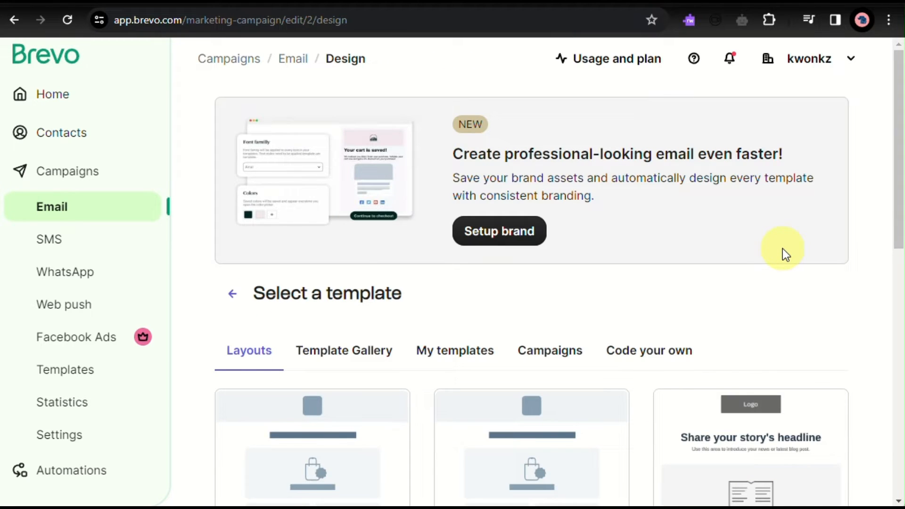
scroll(787, 189, "down", 1)
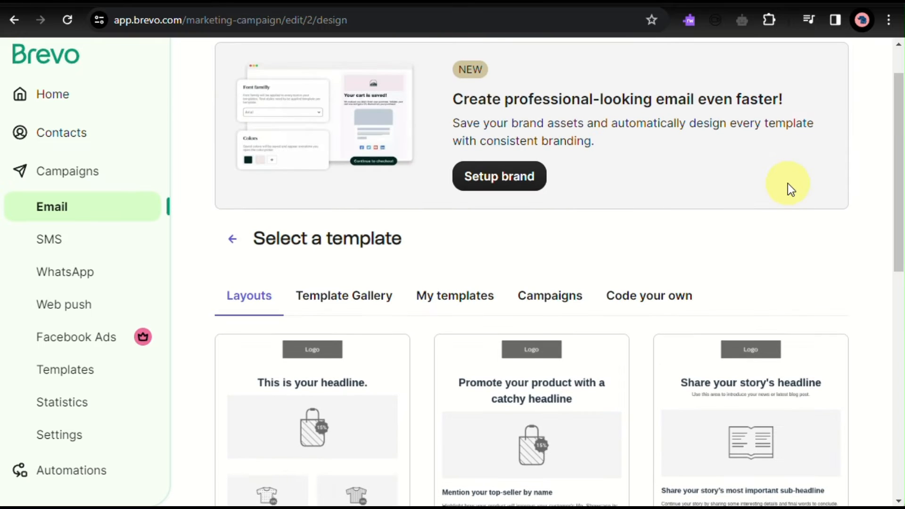
- Browse the email templates offered in the Template Gallery
left_click(346, 306)
scroll(348, 302, "down", 3)
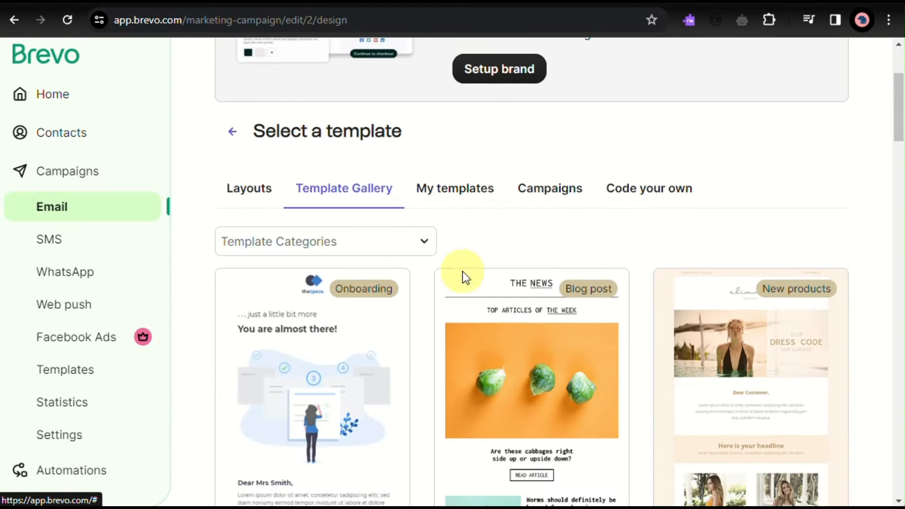
scroll(455, 310, "down", 3)
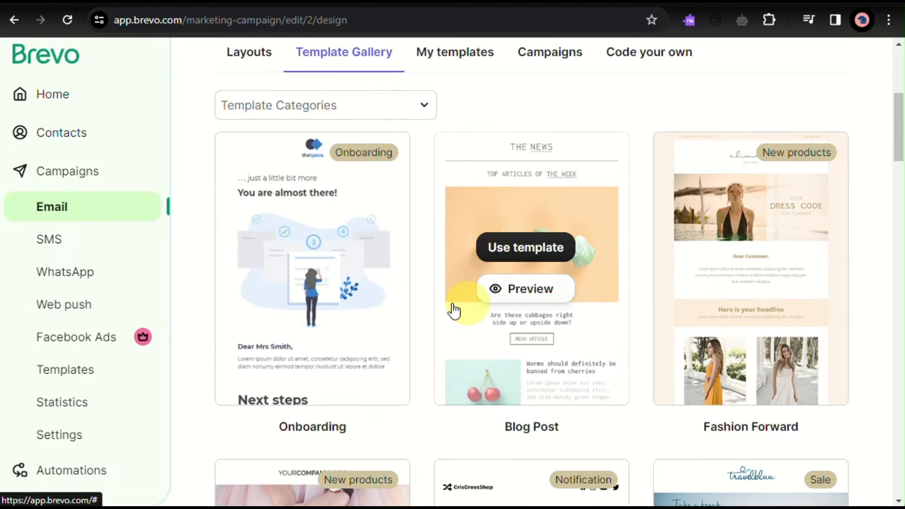
scroll(703, 416, "down", 7)
scroll(703, 417, "up", 6)
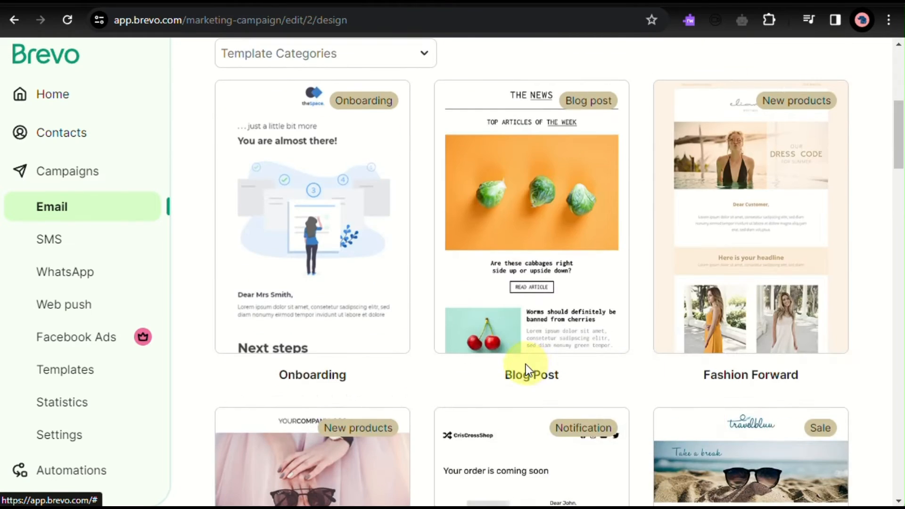
scroll(525, 364, "down", 8)
scroll(541, 370, "down", 20)
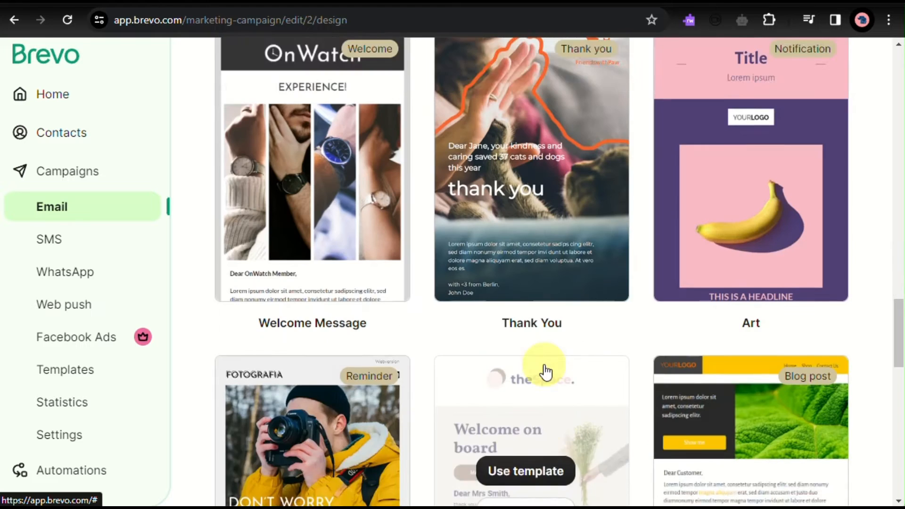
scroll(546, 373, "down", 1)
scroll(545, 372, "down", 15)
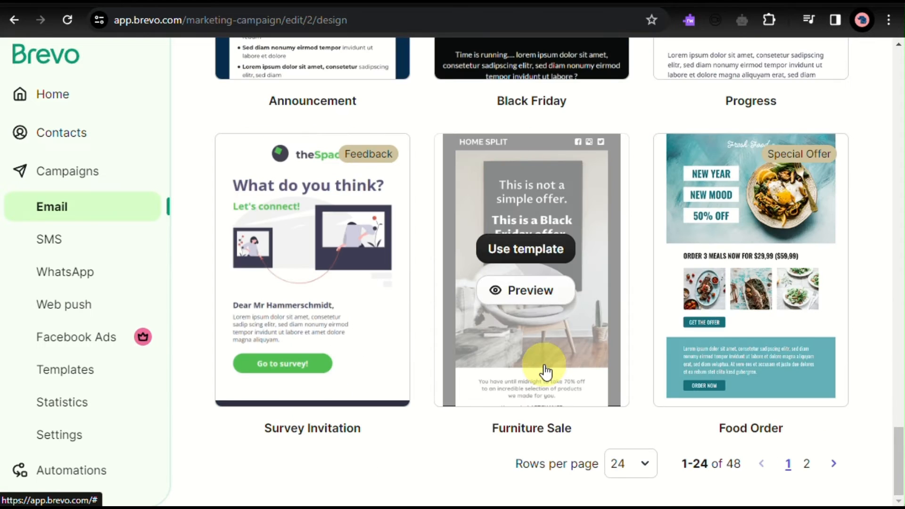
scroll(546, 372, "up", 20)
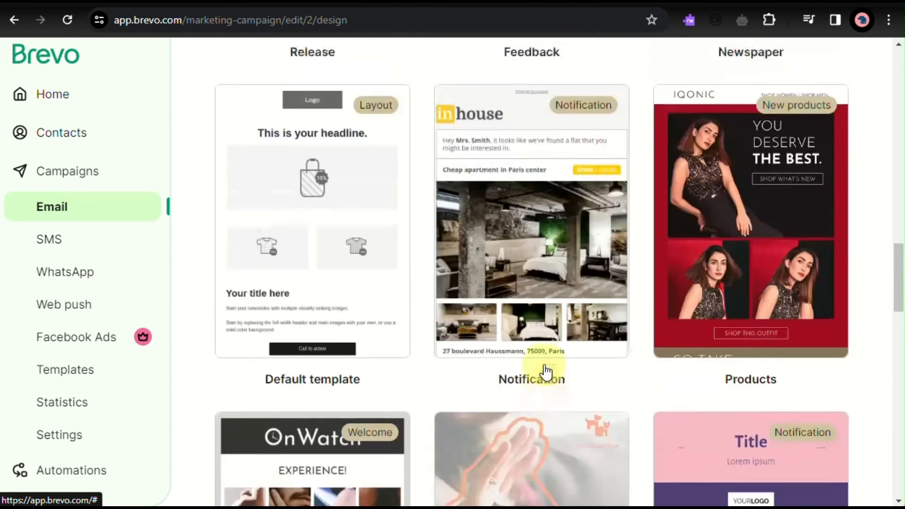
scroll(545, 373, "up", 7)
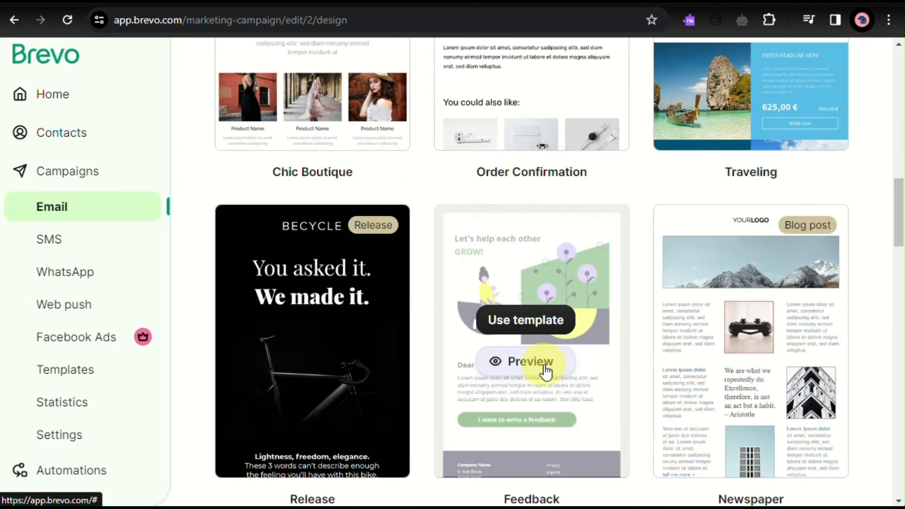
scroll(546, 373, "up", 20)
- Look through the other design sources: Layouts, My templates, Campaigns and Code your own
left_click(254, 334)
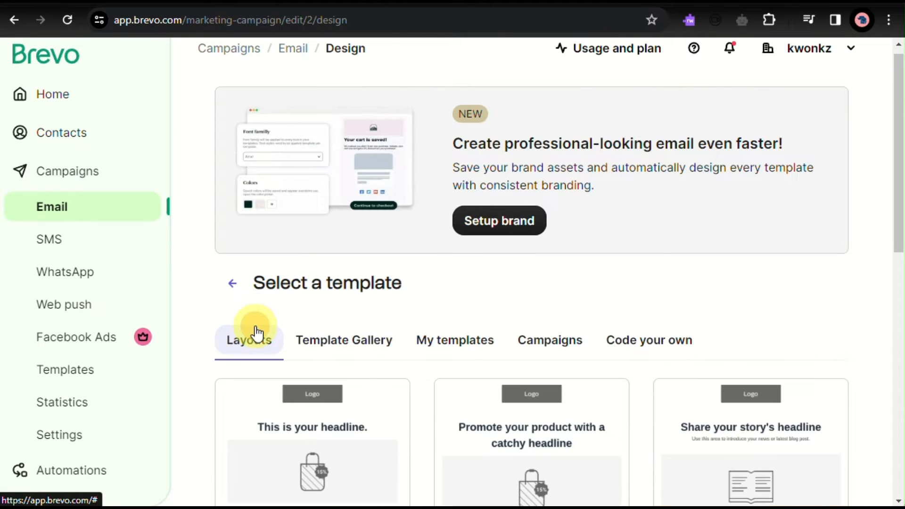
left_click(459, 351)
left_click(550, 360)
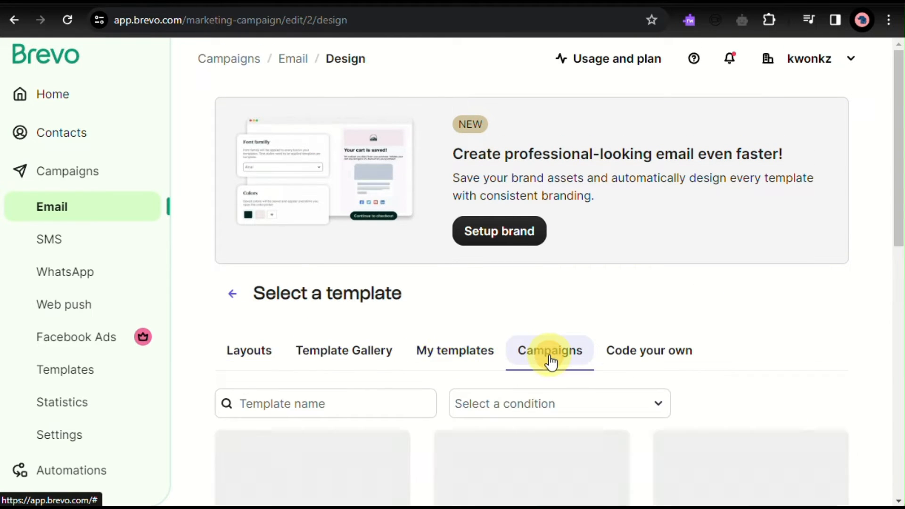
scroll(549, 360, "down", 1)
left_click(678, 299)
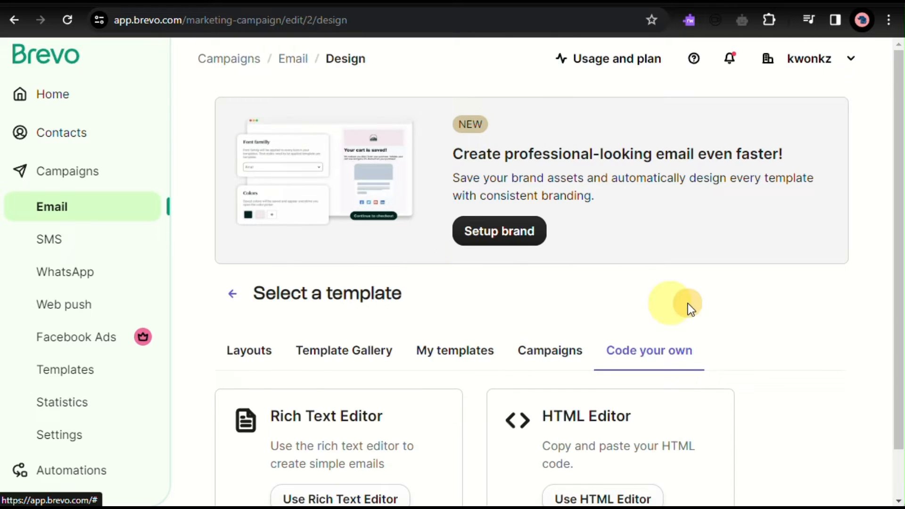
- Choose the Release template from the Template Gallery as the campaign's email design
left_click(354, 363)
scroll(352, 363, "down", 12)
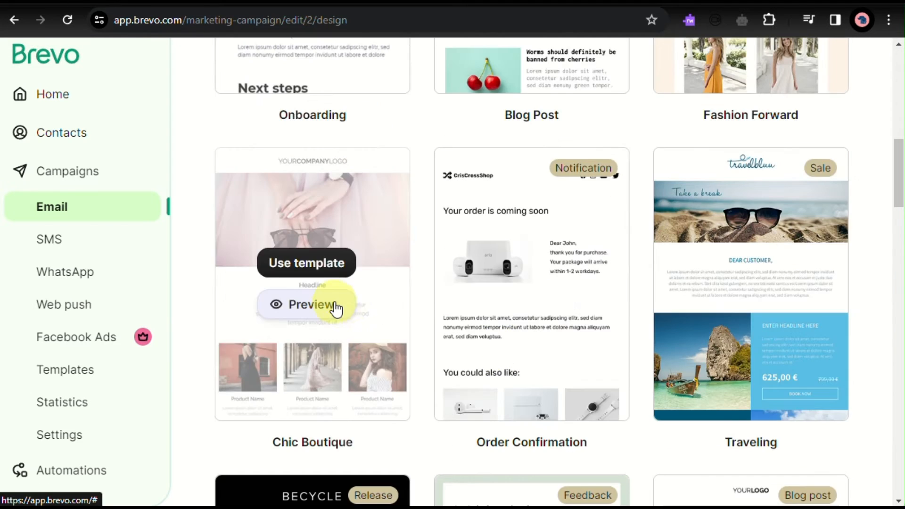
scroll(631, 270, "down", 10)
scroll(631, 270, "up", 1)
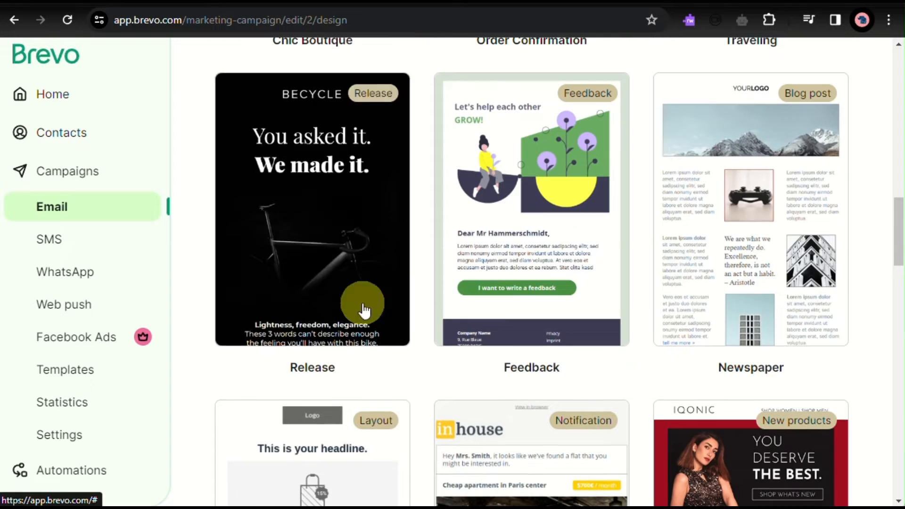
left_click(319, 193)
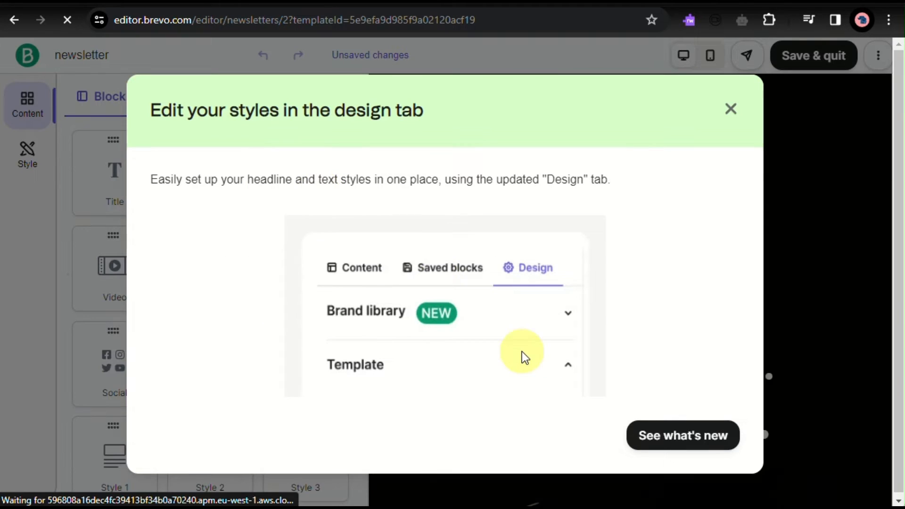
- Go through the email editor's introduction to its new features and dismiss it
left_click(683, 443)
left_click(682, 443)
left_click(682, 443)
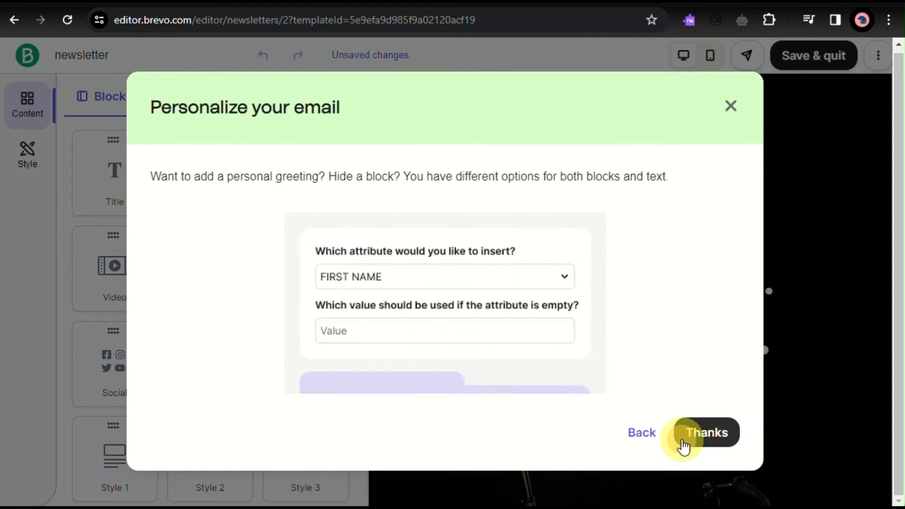
left_click(683, 442)
left_click(681, 437)
- Try a green background color on the BECYCLE header block and undo the last color change
scroll(752, 242, "down", 5)
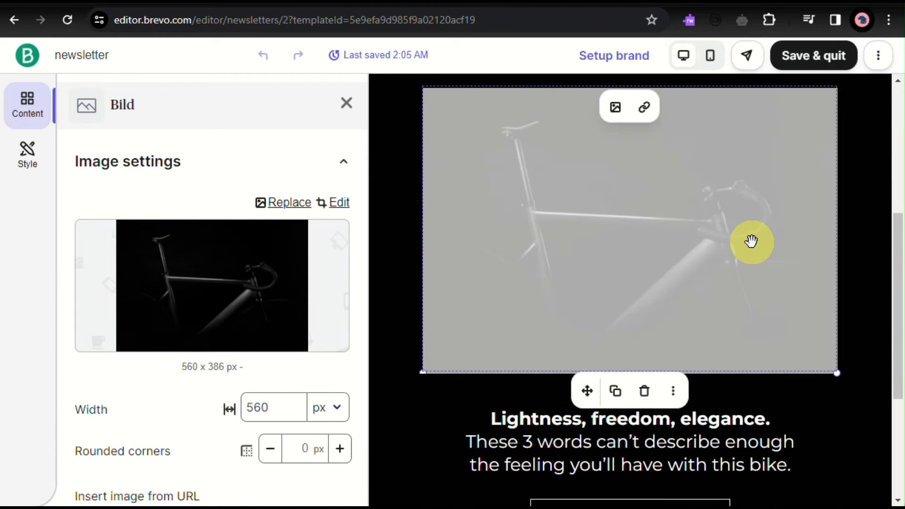
scroll(751, 243, "up", 5)
left_click(376, 252)
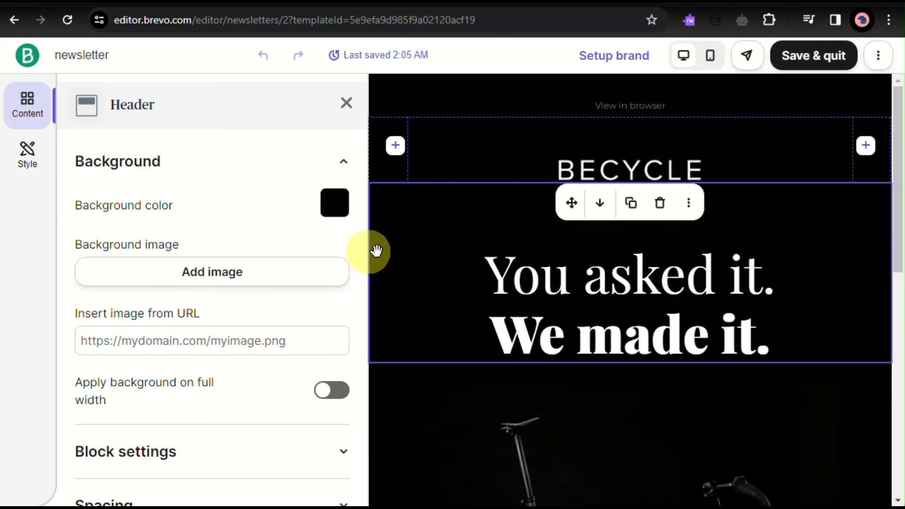
left_click(324, 213)
left_click_drag(163, 379, 197, 331)
left_click_drag(334, 236, 341, 291)
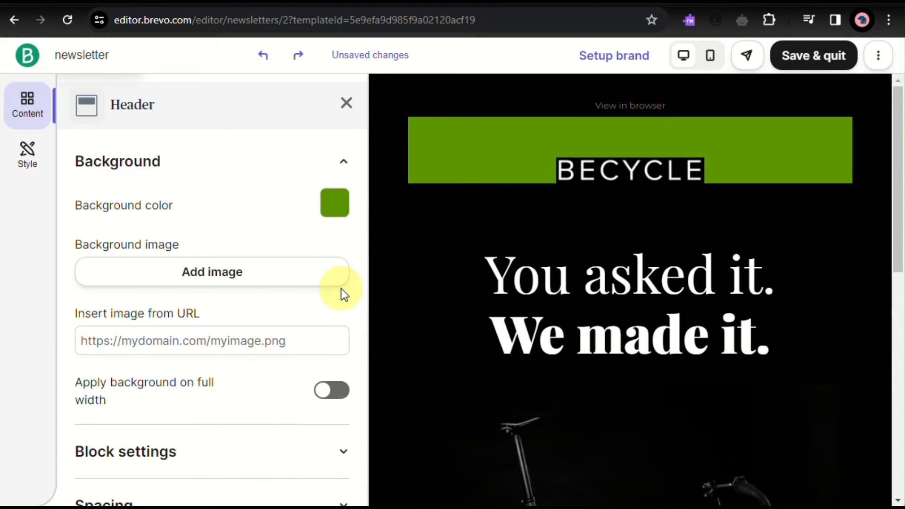
left_click(423, 254)
left_click(264, 56)
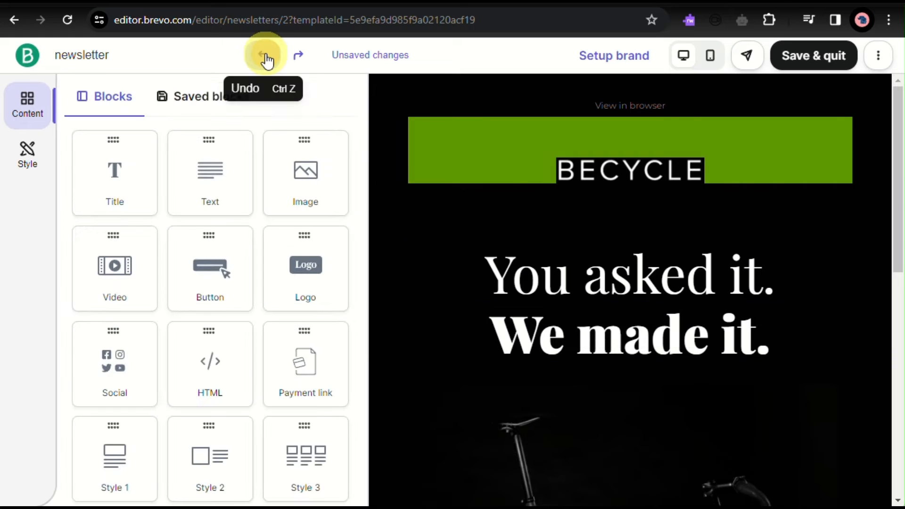
- Try grey 484848 as the BECYCLE header block's background and reset the background color
left_click(512, 136)
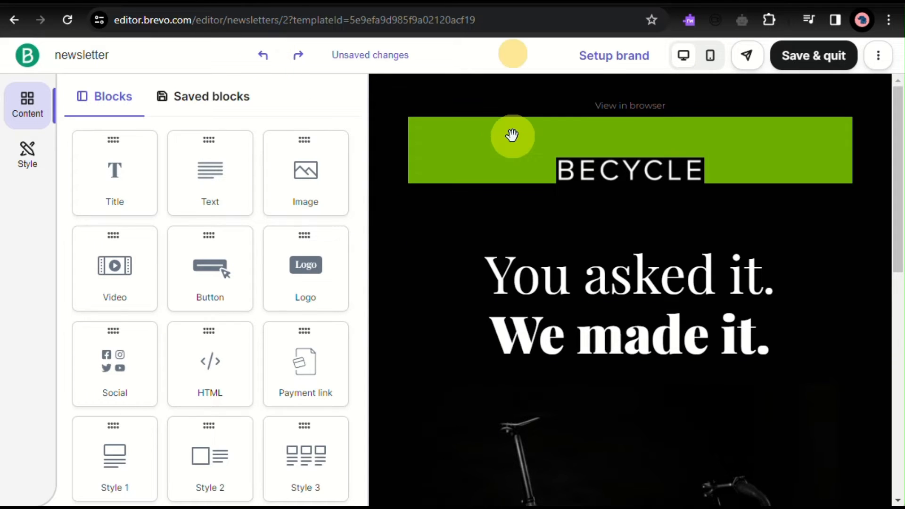
left_click(330, 209)
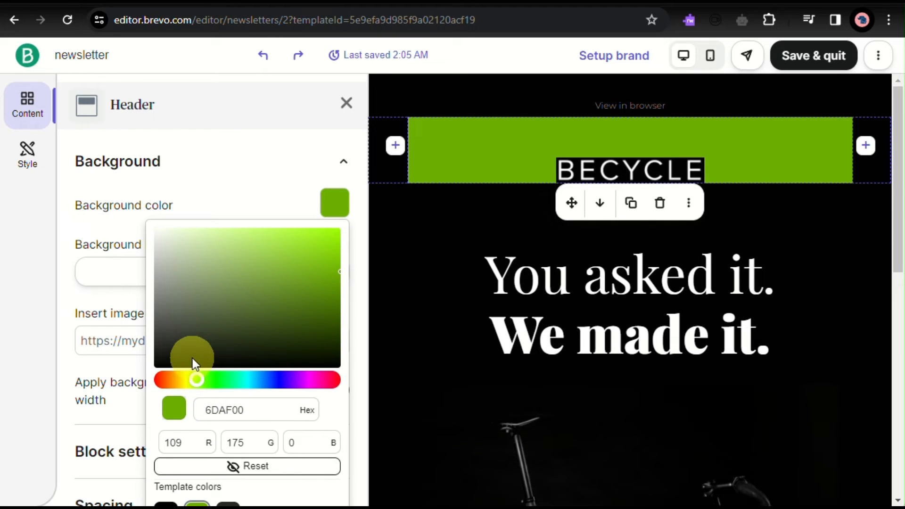
left_click_drag(192, 359, 129, 330)
scroll(183, 355, "down", 3)
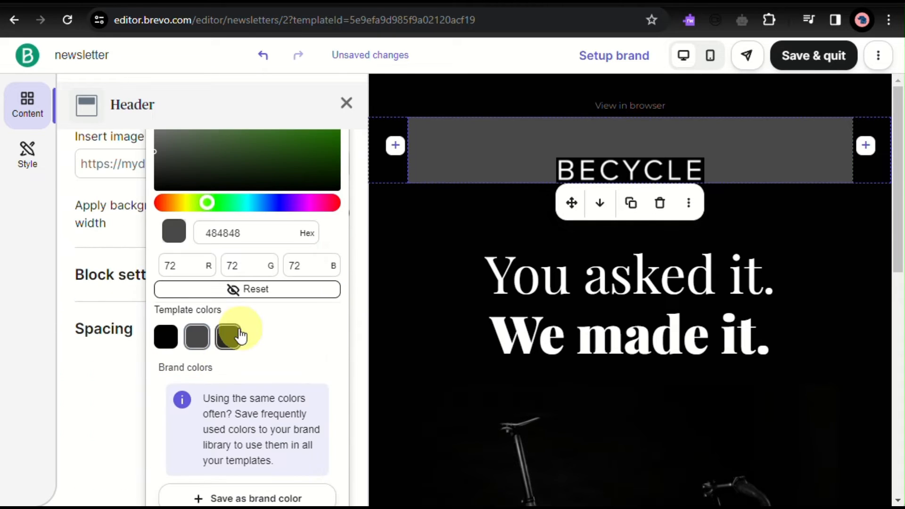
left_click(246, 289)
- Examine the settings of the headline and header blocks in the email
left_click(436, 288)
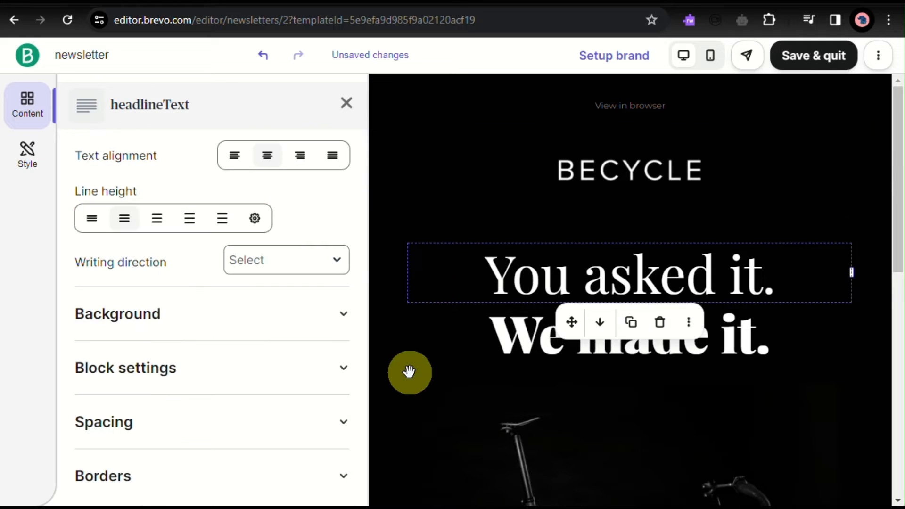
left_click(408, 372)
left_click(423, 235)
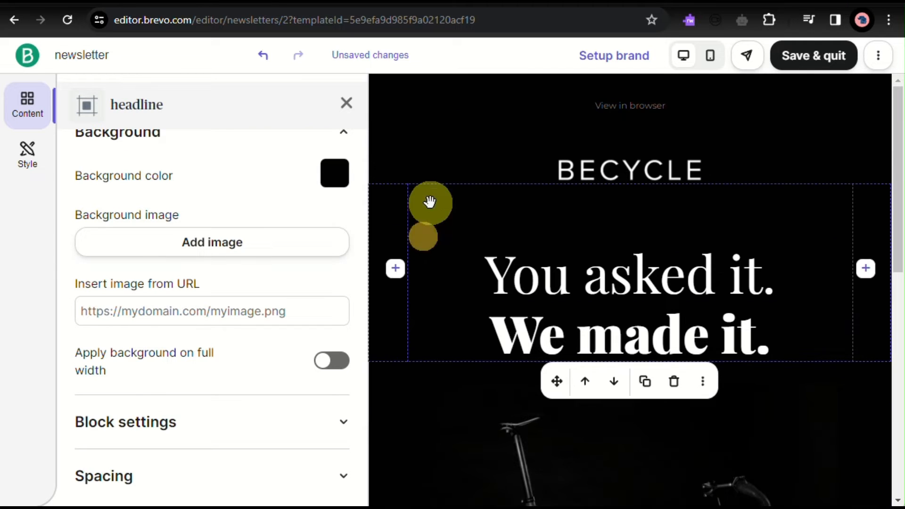
scroll(118, 174, "up", 1)
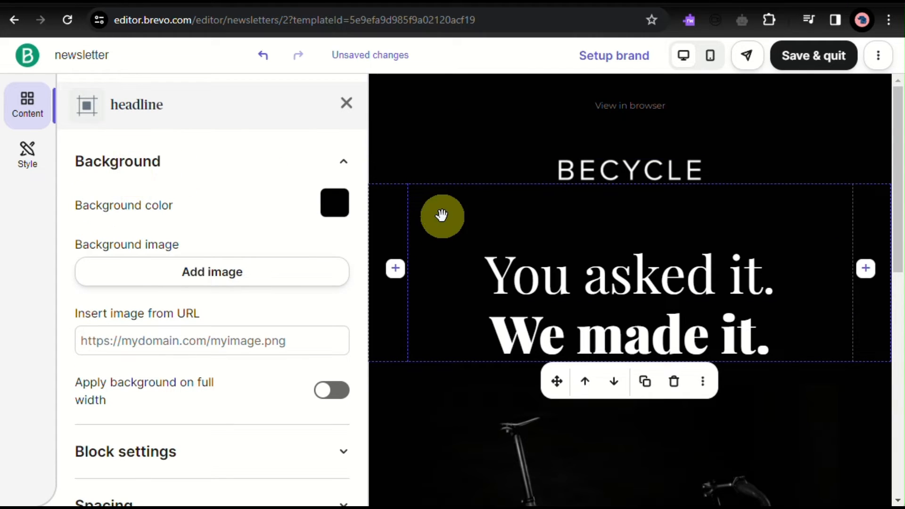
left_click(441, 143)
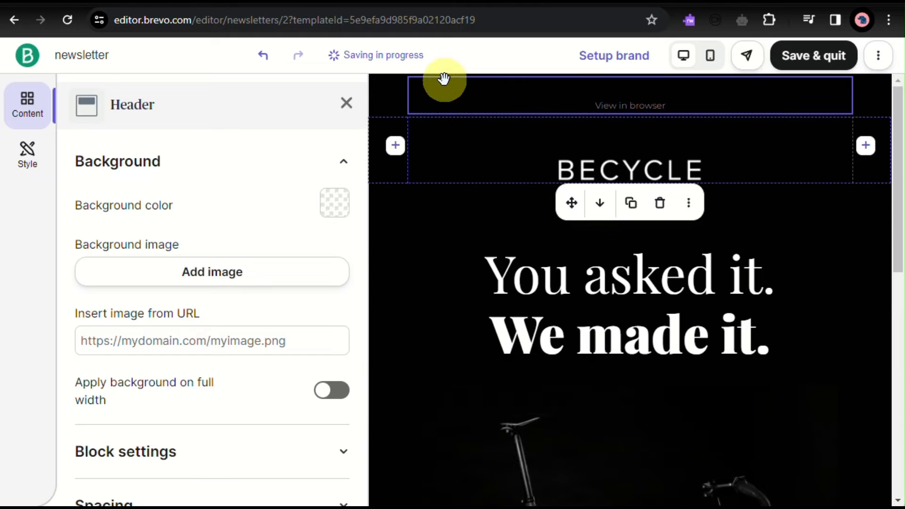
left_click(444, 80)
left_click(389, 92)
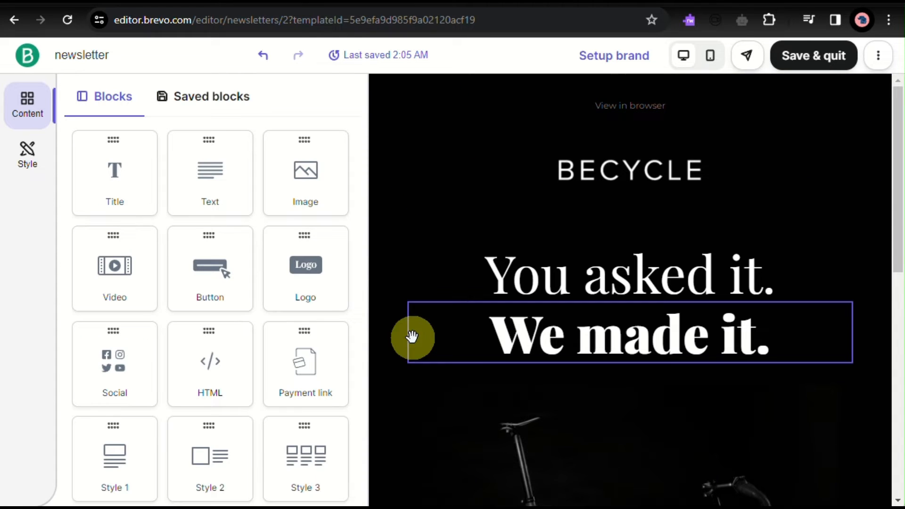
- Check the email from header to footer, save the design and quit the editor
scroll(400, 273, "down", 10)
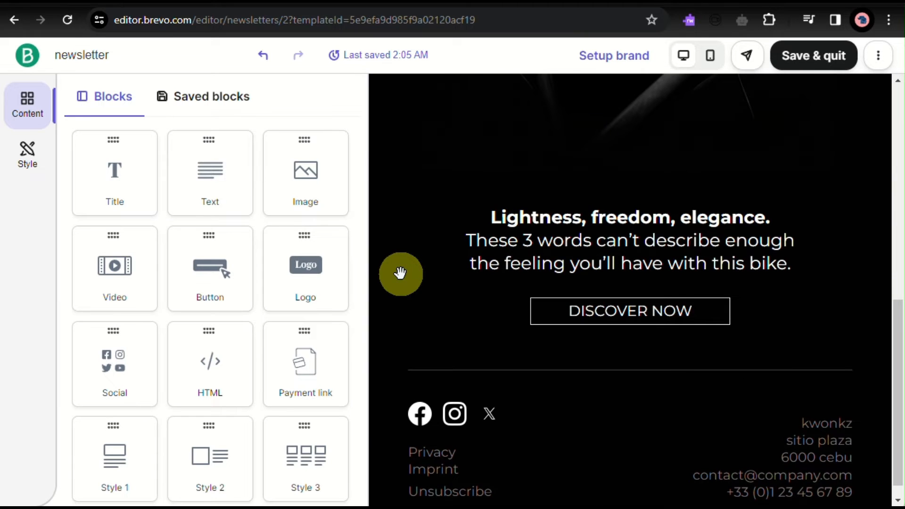
scroll(400, 273, "up", 10)
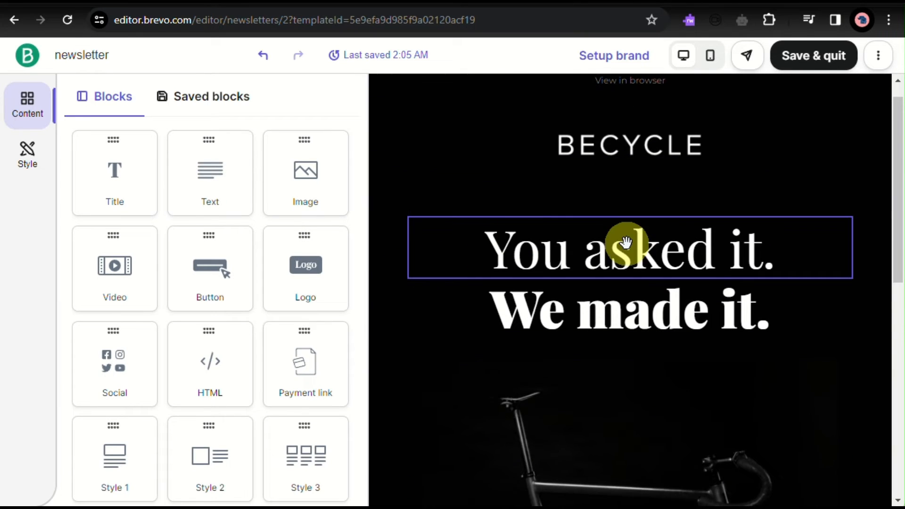
scroll(627, 242, "down", 10)
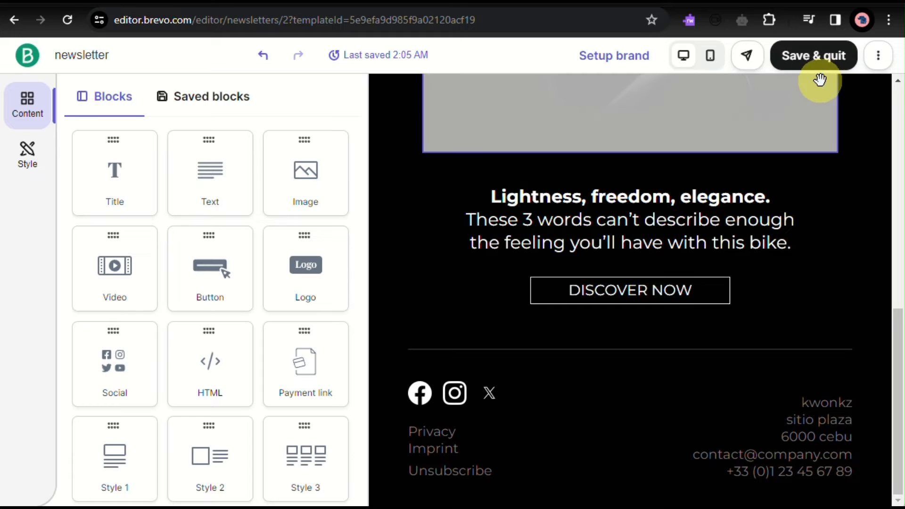
left_click(830, 59)
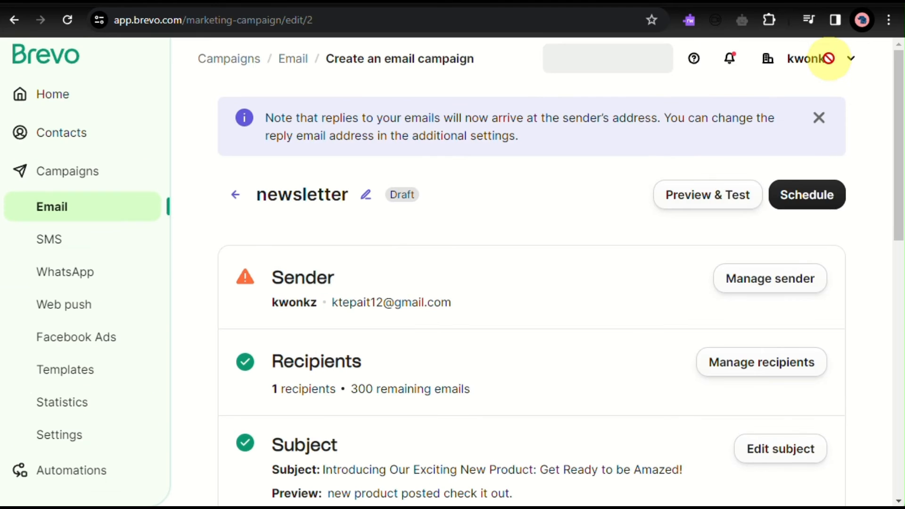
- Open the campaign's additional settings, try the option to personalize the 'Send To' field and switch it back off
scroll(581, 434, "down", 5)
scroll(581, 433, "down", 8)
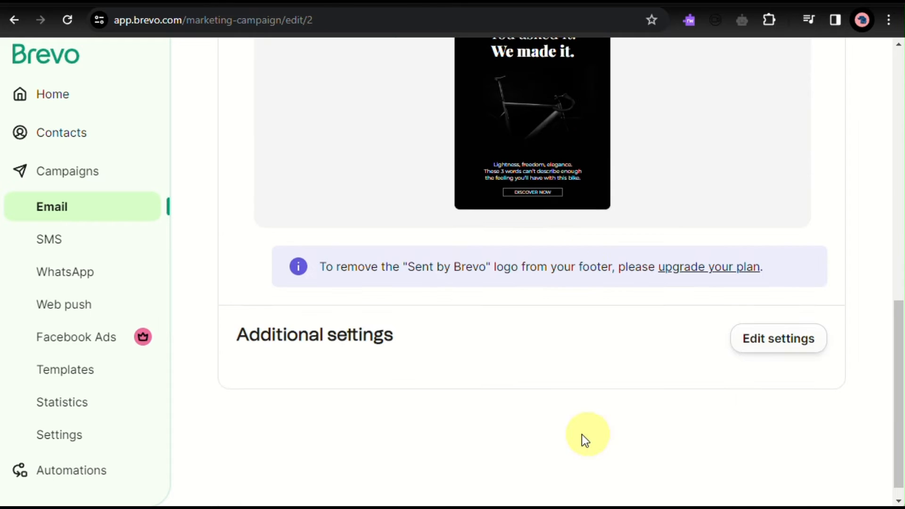
left_click(773, 337)
scroll(420, 295, "down", 1)
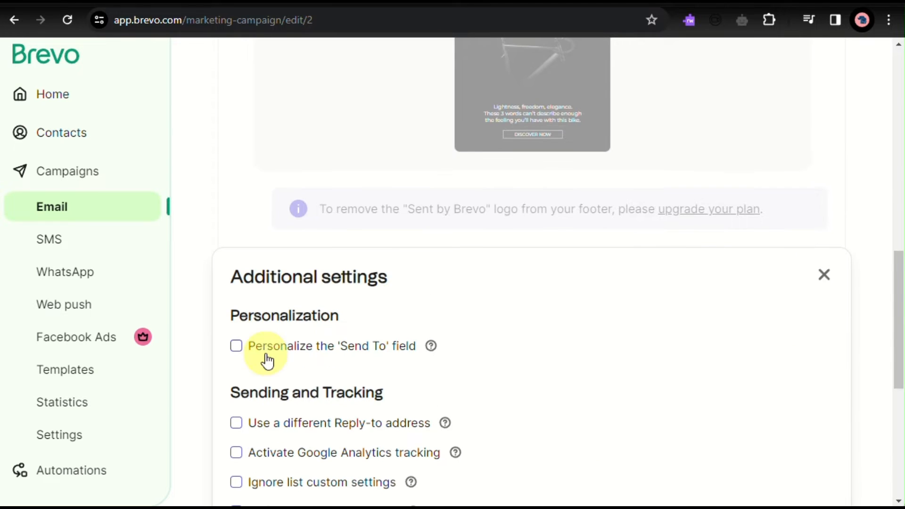
scroll(259, 348, "down", 2)
left_click(237, 261)
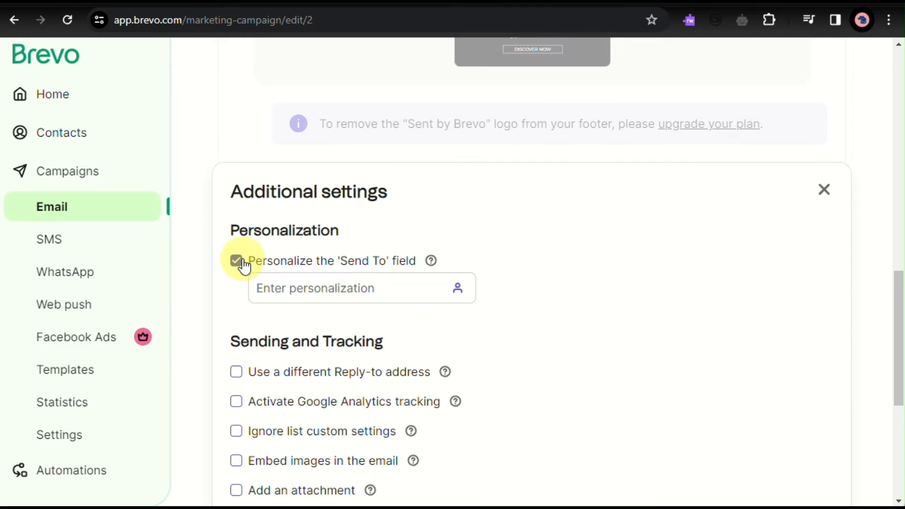
left_click(236, 263)
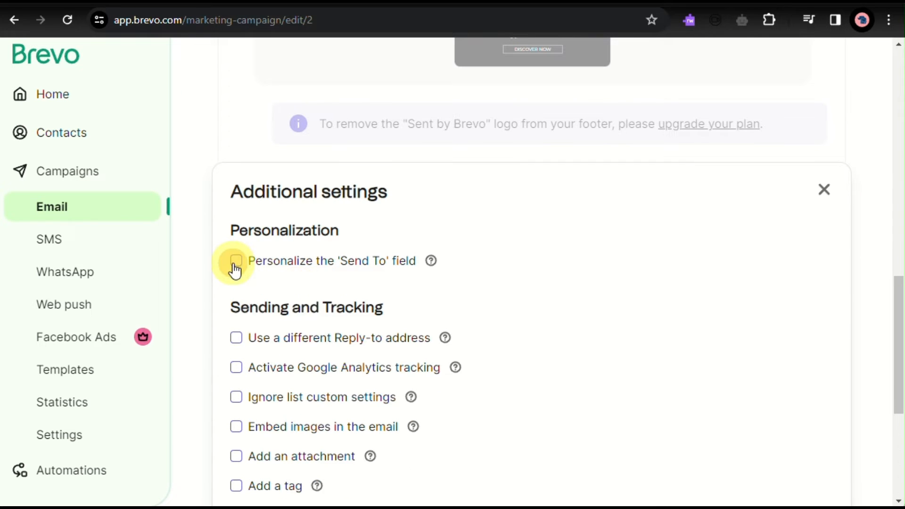
- Review the Sending and Tracking and Subscription options and save the additional settings with every option off
scroll(242, 327, "down", 2)
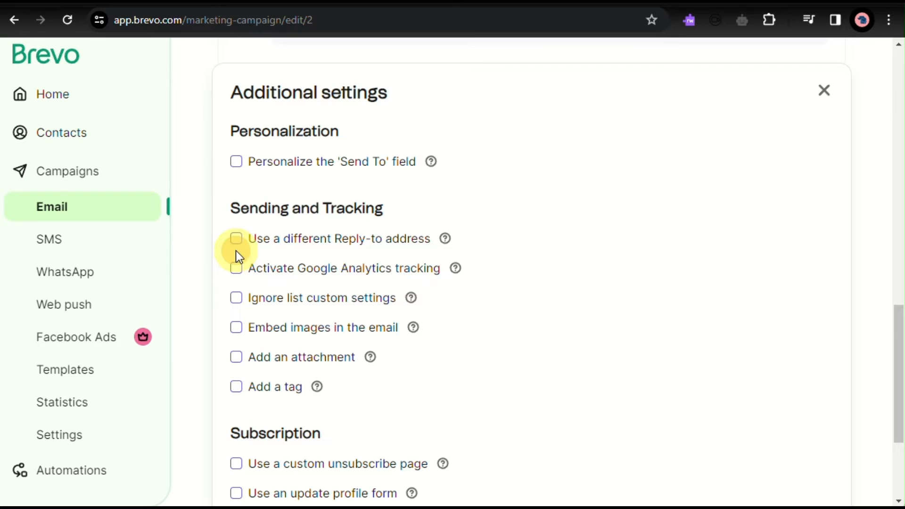
scroll(238, 267, "down", 1)
scroll(239, 273, "down", 4)
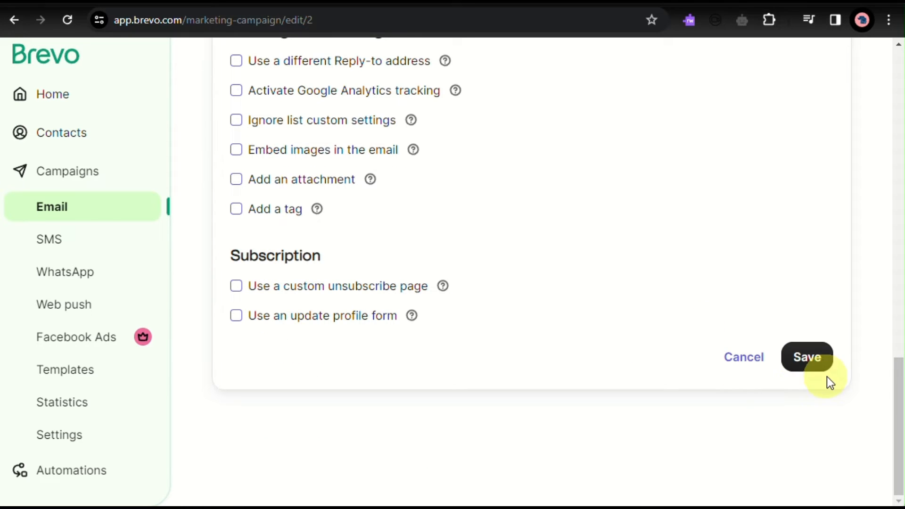
left_click(811, 360)
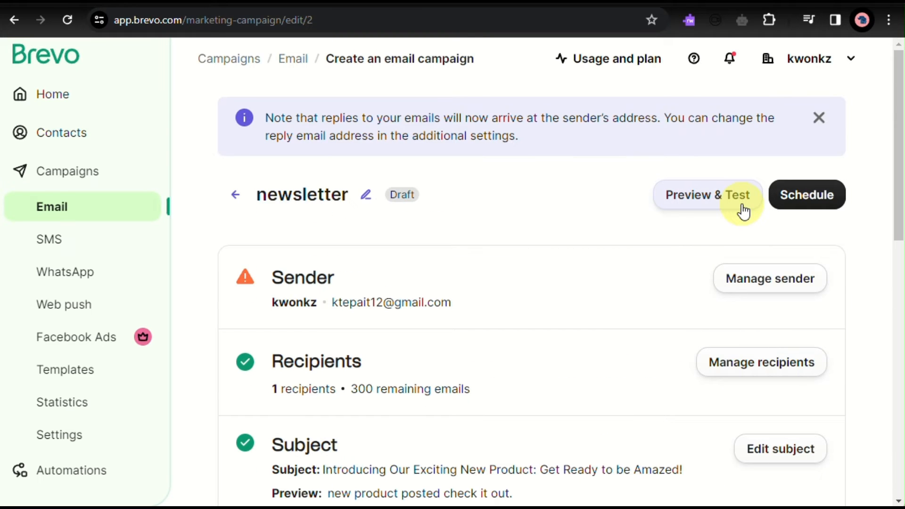
- Preview the campaign and send a test email to the listed contact's address
left_click(743, 212)
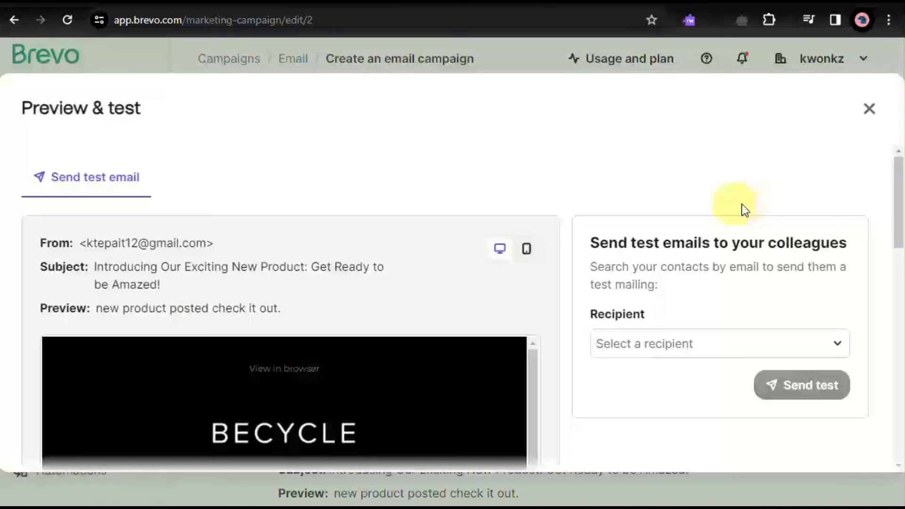
scroll(505, 372, "down", 2)
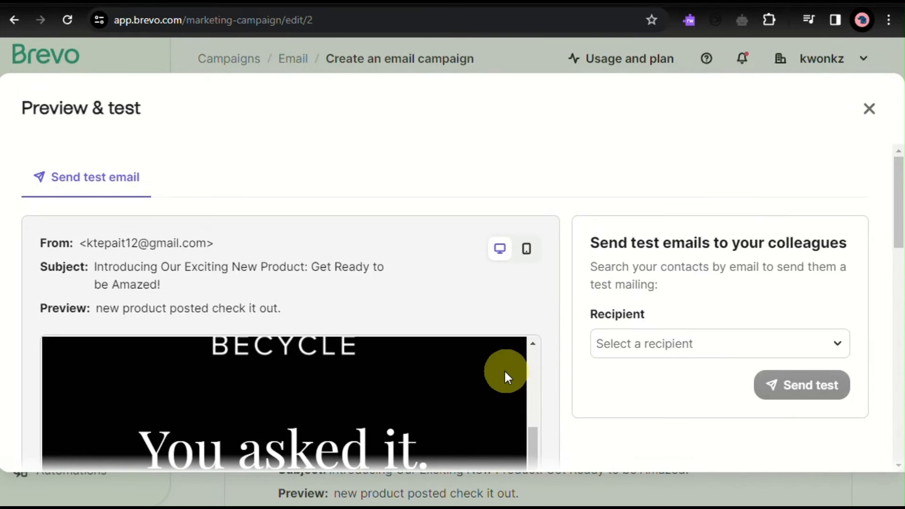
left_click(643, 360)
left_click(679, 264)
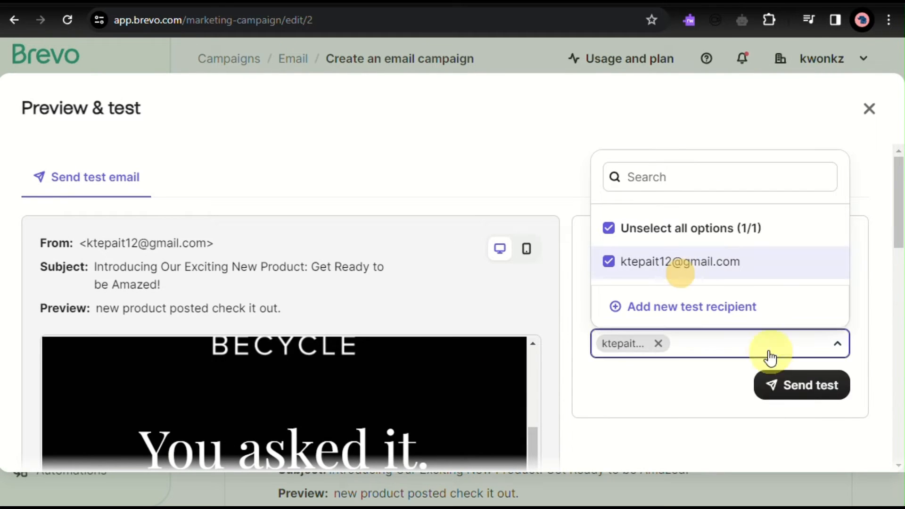
left_click(784, 385)
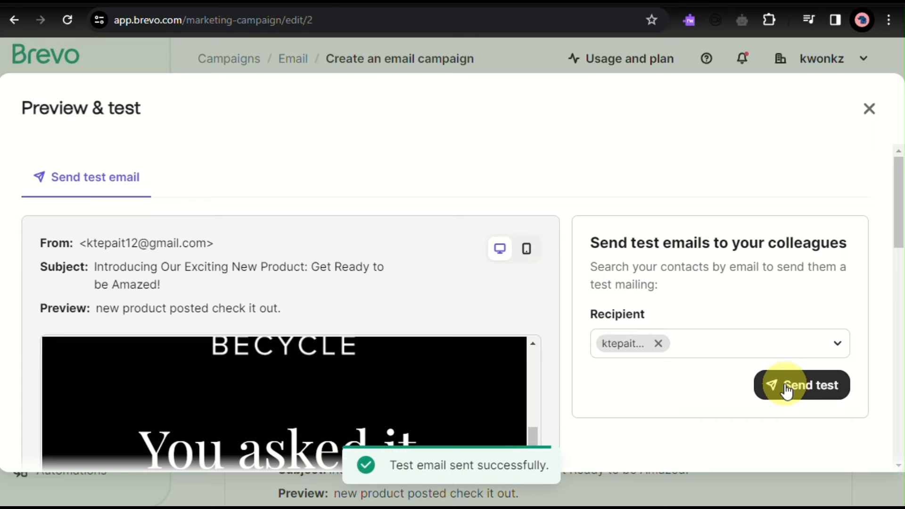
- Look over the preview of the test email and close Preview & test
scroll(785, 384, "down", 5)
scroll(784, 384, "up", 10)
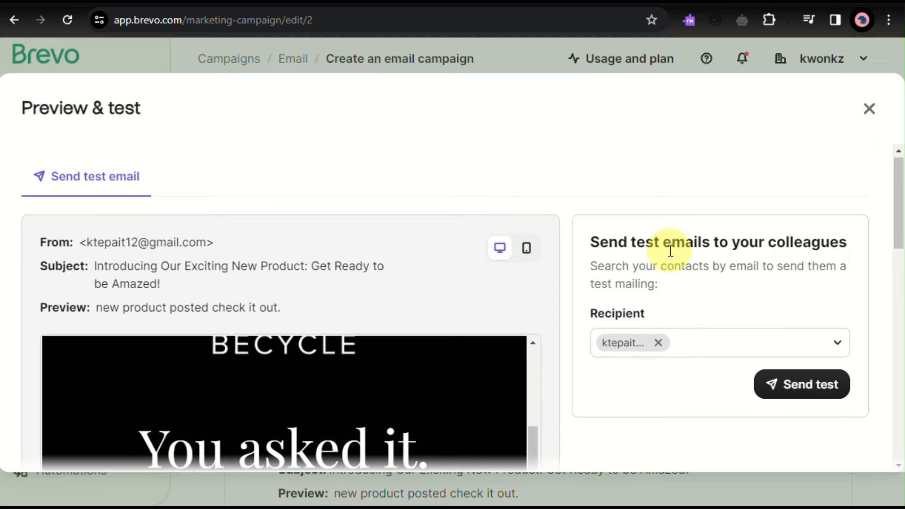
scroll(665, 247, "down", 3)
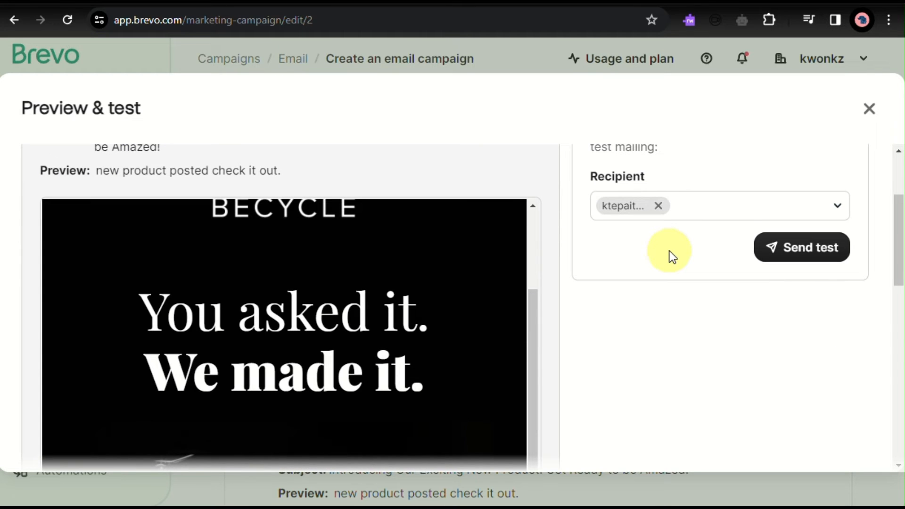
scroll(670, 250, "up", 3)
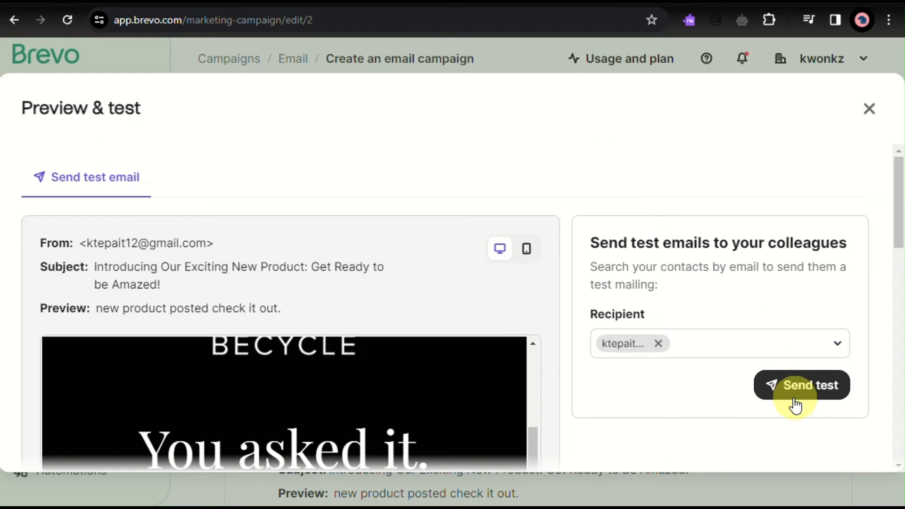
left_click(869, 109)
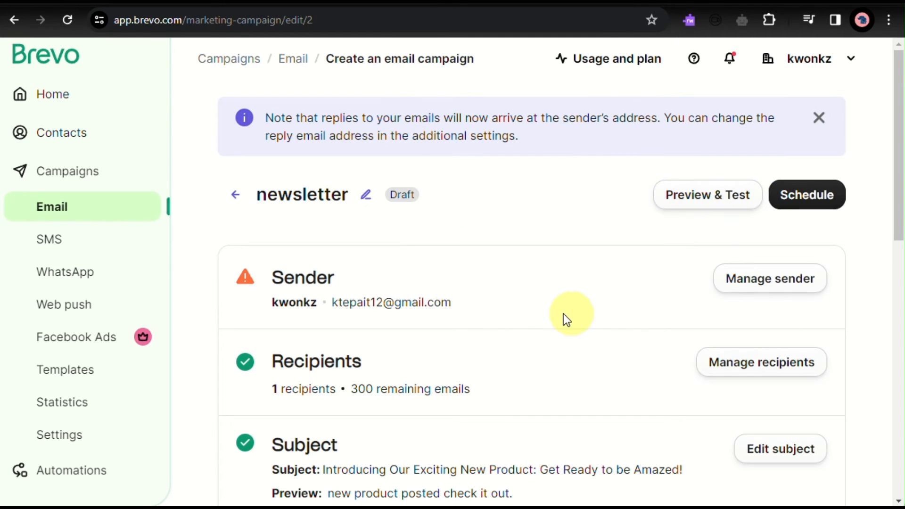
- Schedule the newsletter campaign to be sent on 05/01/2024 at 02:30
left_click(815, 195)
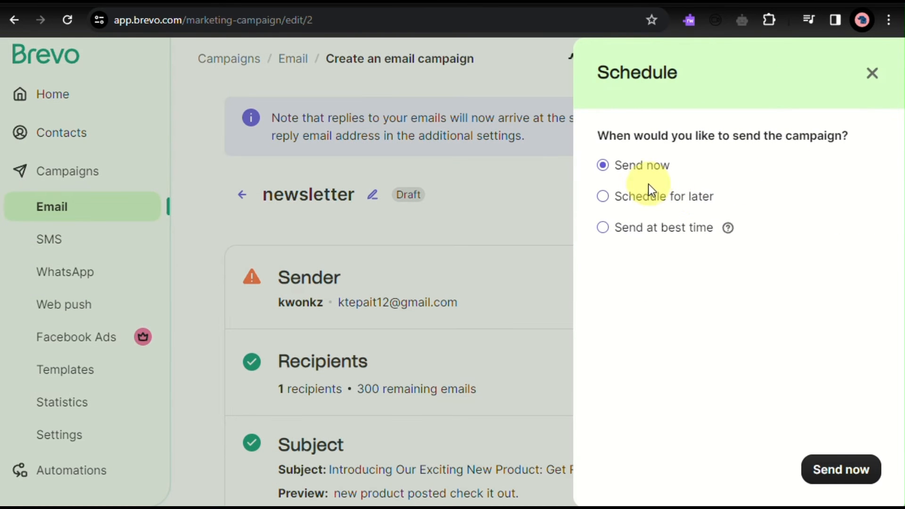
left_click(609, 197)
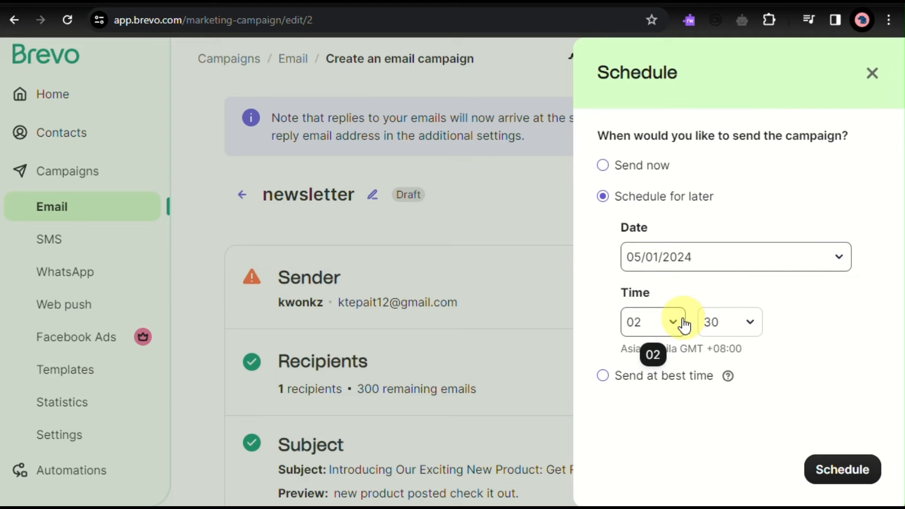
left_click(831, 481)
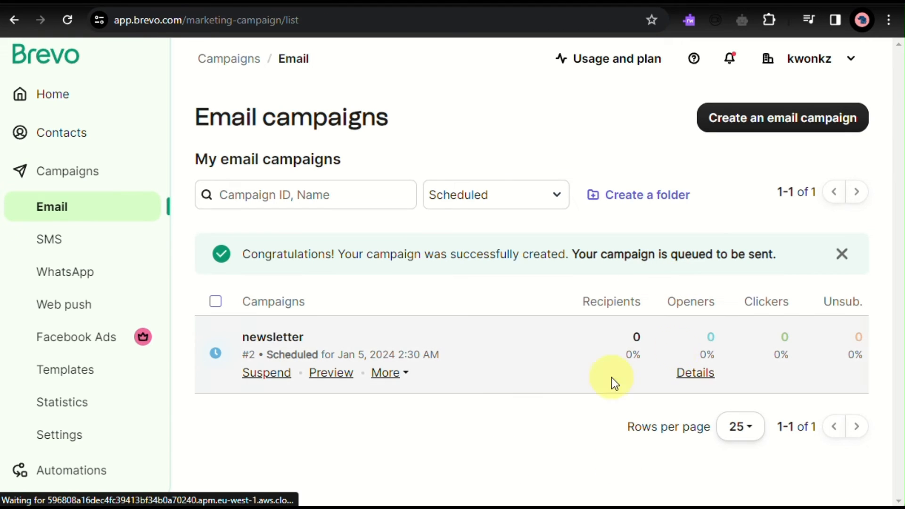
- Review the scheduled newsletter's status and engagement statistics, and open its suspend confirmation without suspending it
scroll(374, 344, "up", 5)
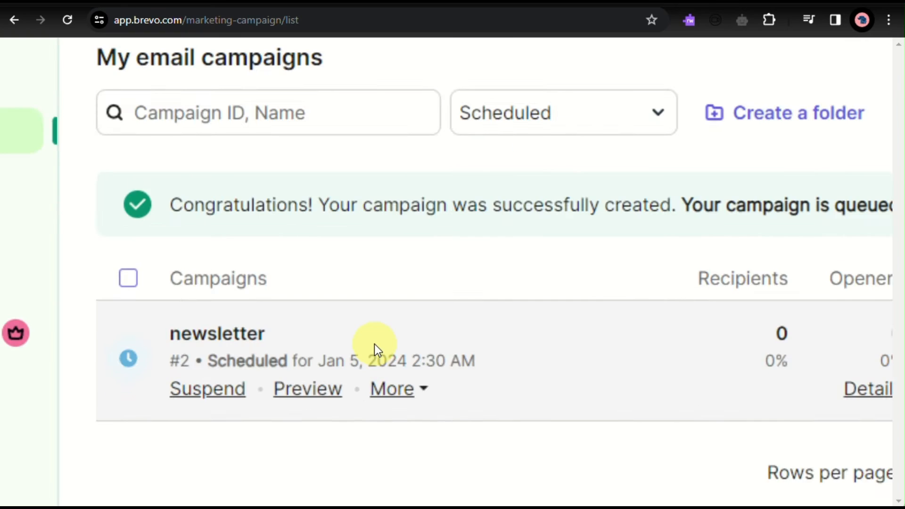
scroll(375, 344, "right", 3)
scroll(363, 344, "right", 5)
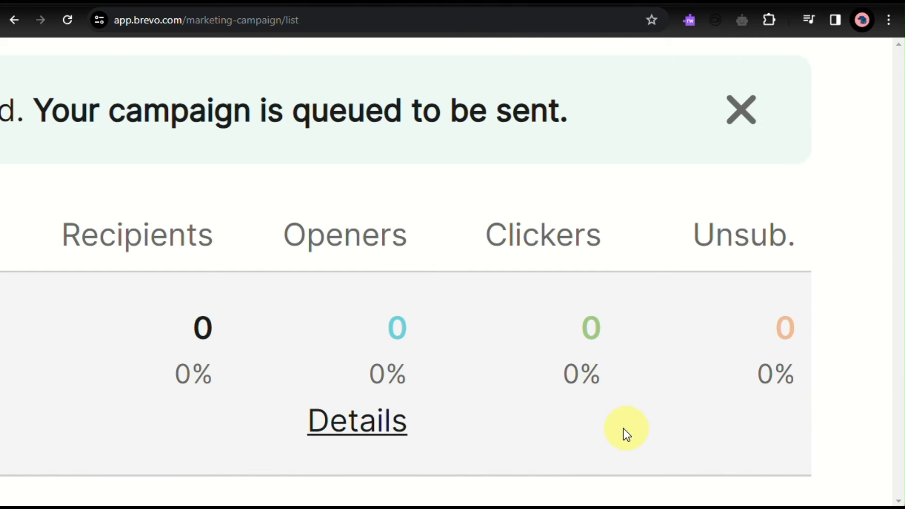
scroll(776, 324, "down", 5)
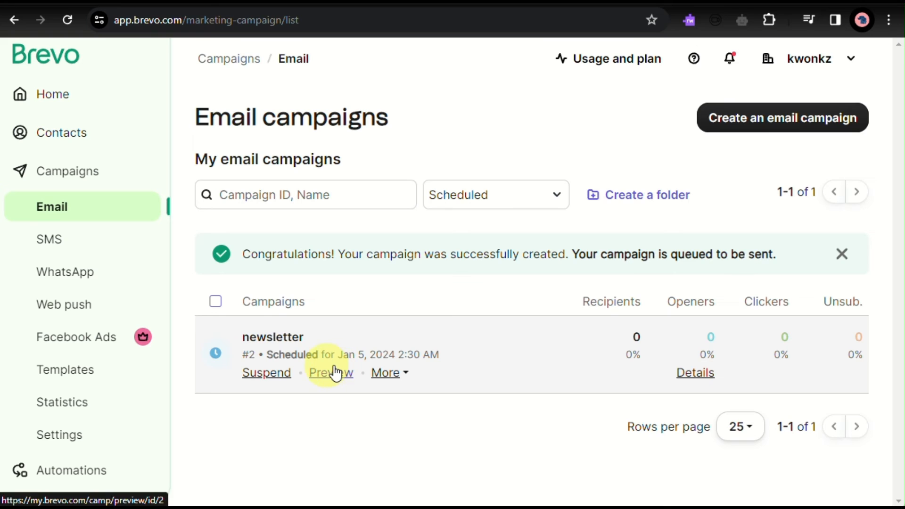
left_click(272, 375)
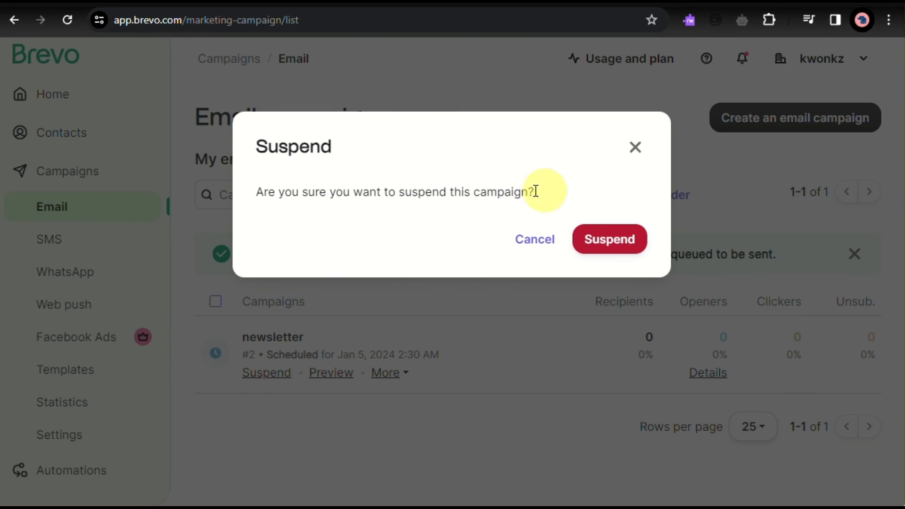
left_click(639, 143)
- Look through the additional actions offered for the scheduled newsletter campaign, down to sharing the template
left_click(385, 377)
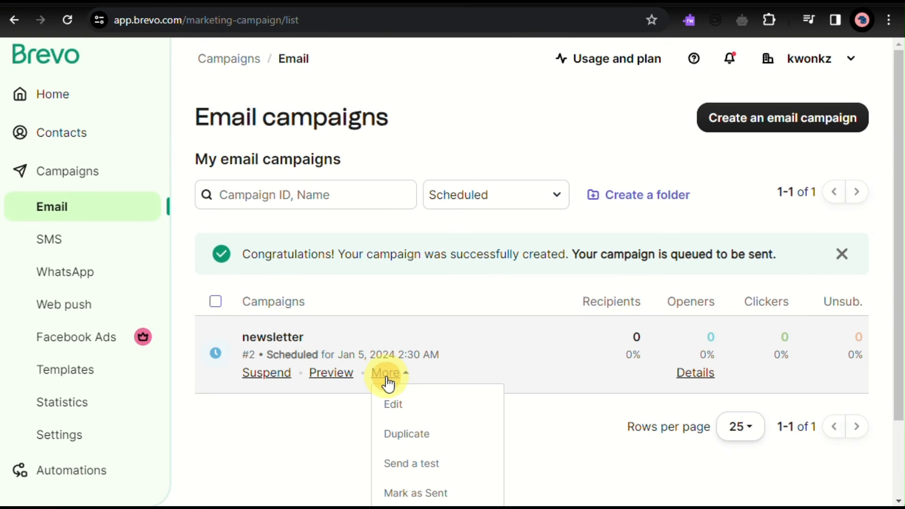
scroll(388, 384, "down", 1)
scroll(389, 384, "down", 2)
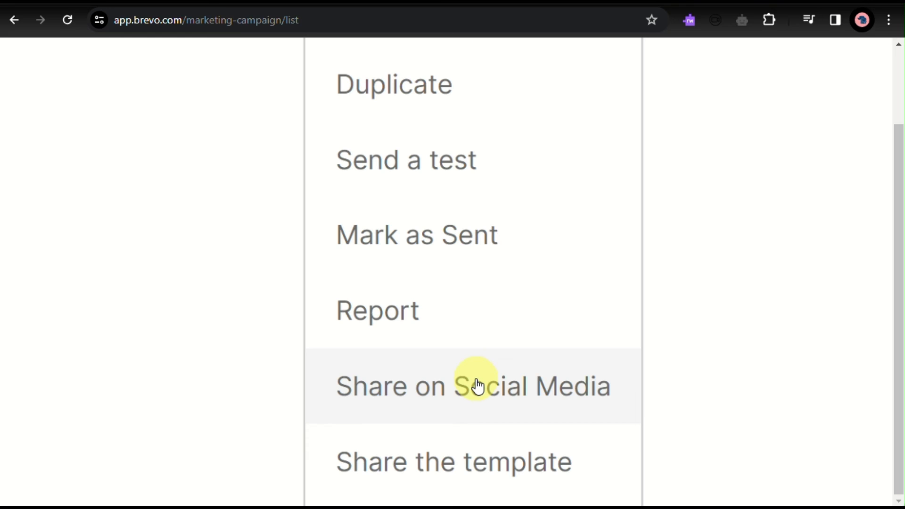
scroll(476, 379, "down", 5)
left_click(260, 377)
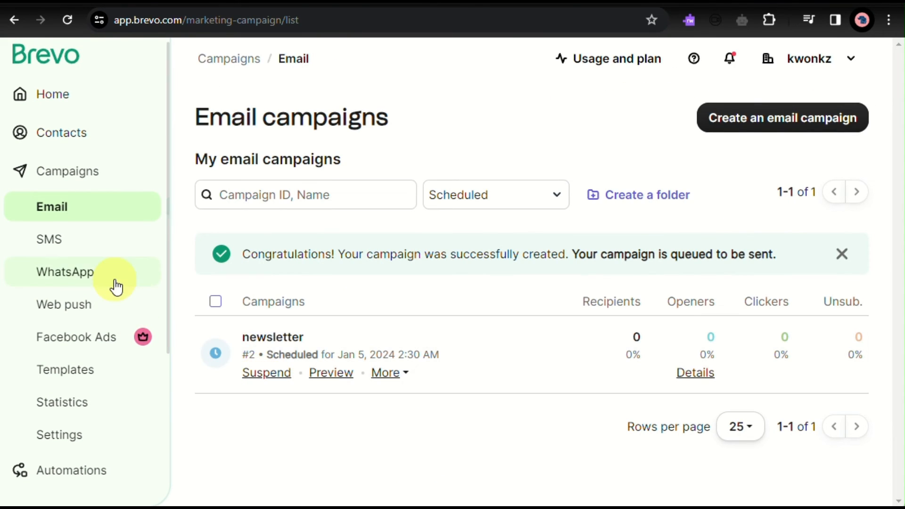
- Visit the SMS campaigns page, return to the email campaigns list and check the newsletter's additional actions again
left_click(101, 252)
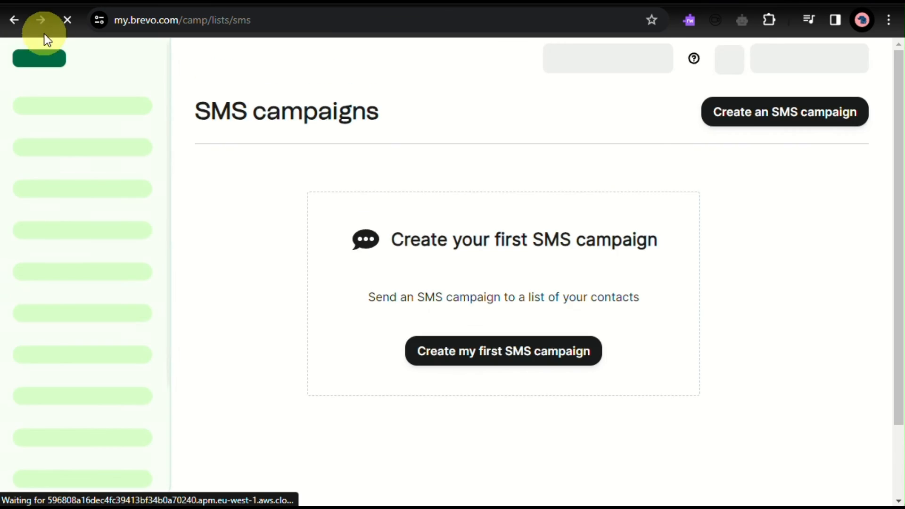
left_click(19, 17)
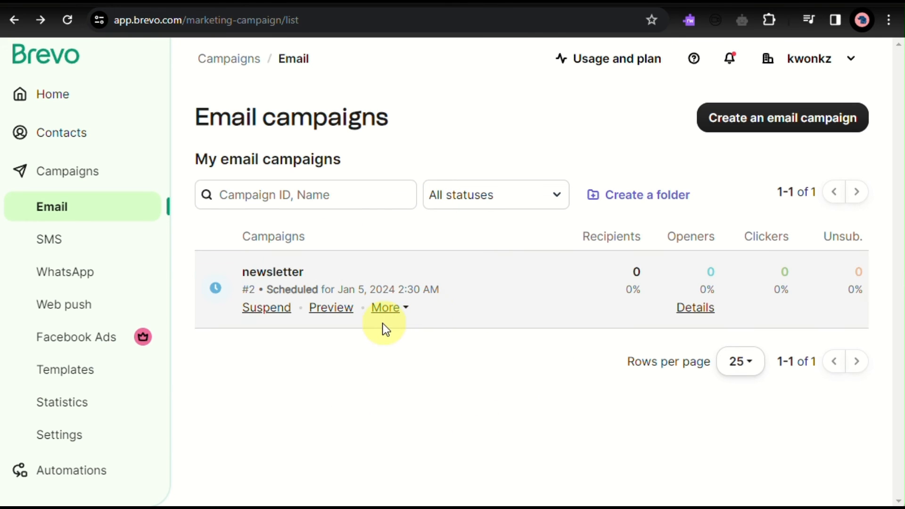
left_click(406, 314)
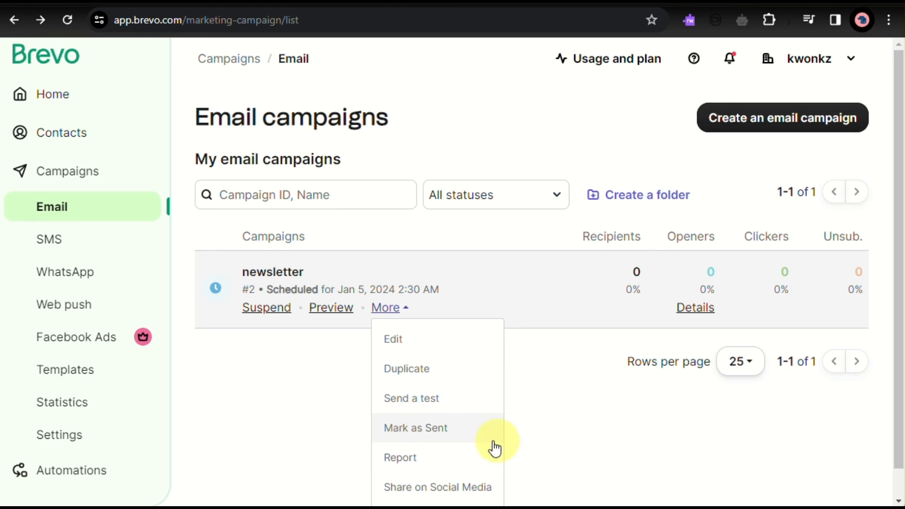
left_click(600, 447)
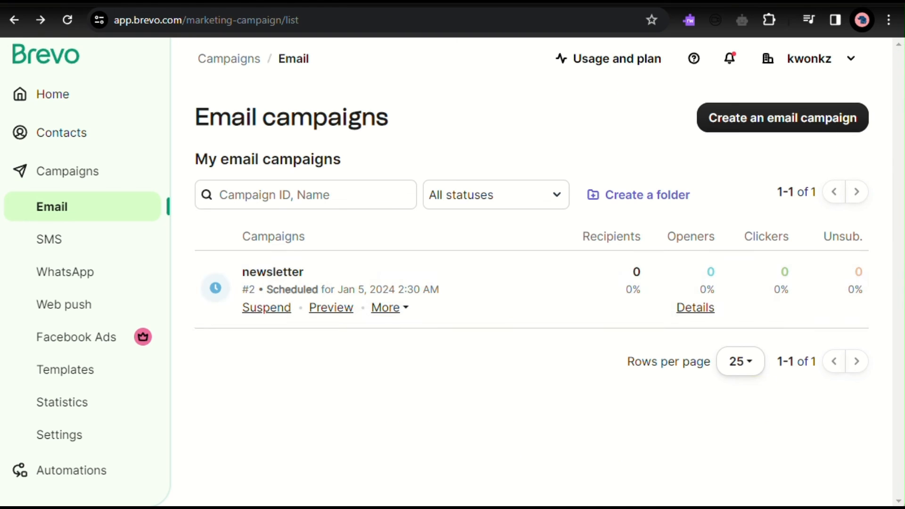
left_click(605, 418)
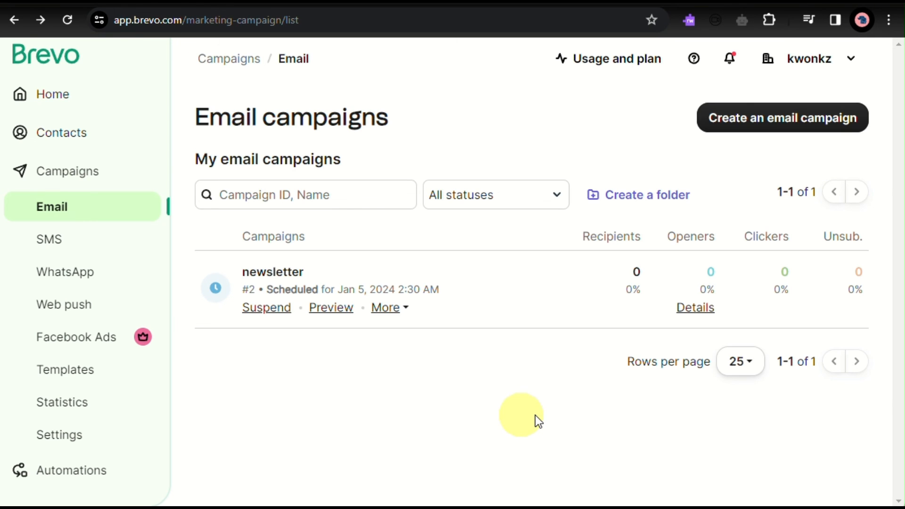
- Look over the other campaign channels and tools available, such as WhatsApp, Web push, Facebook Ads, Templates, Statistics and Automations
scroll(44, 214, "up", 5)
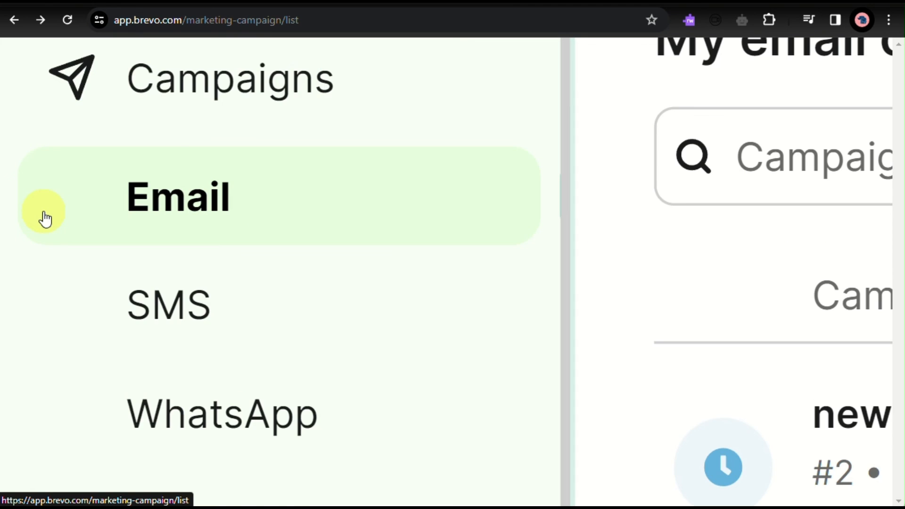
scroll(44, 215, "down", 3)
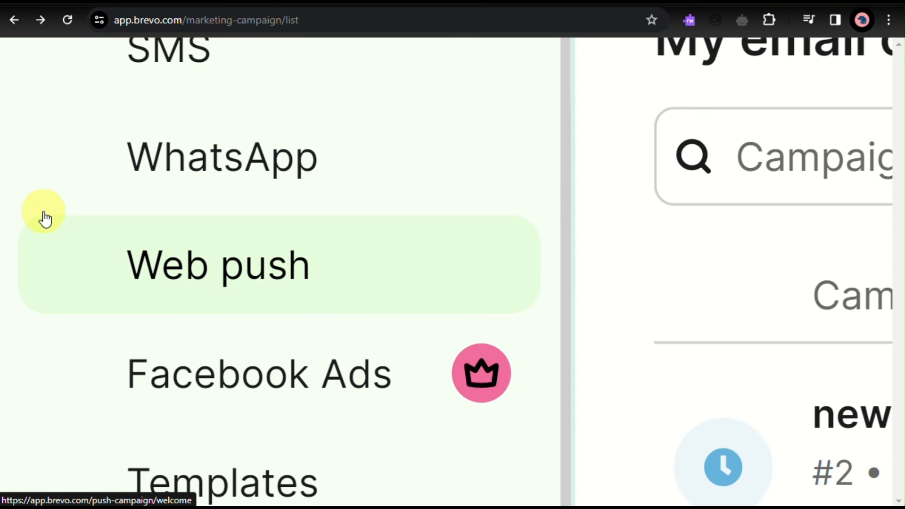
scroll(178, 376, "up", 5)
scroll(177, 376, "down", 4)
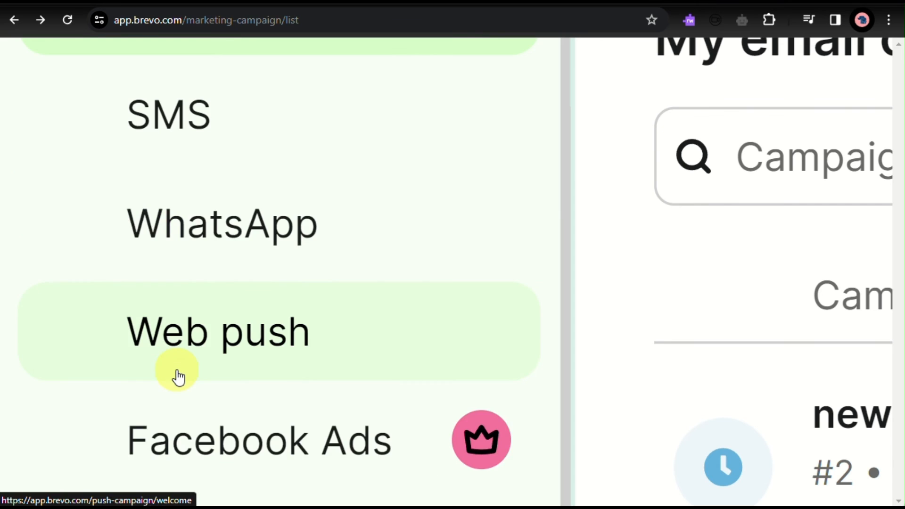
scroll(178, 376, "down", 8)
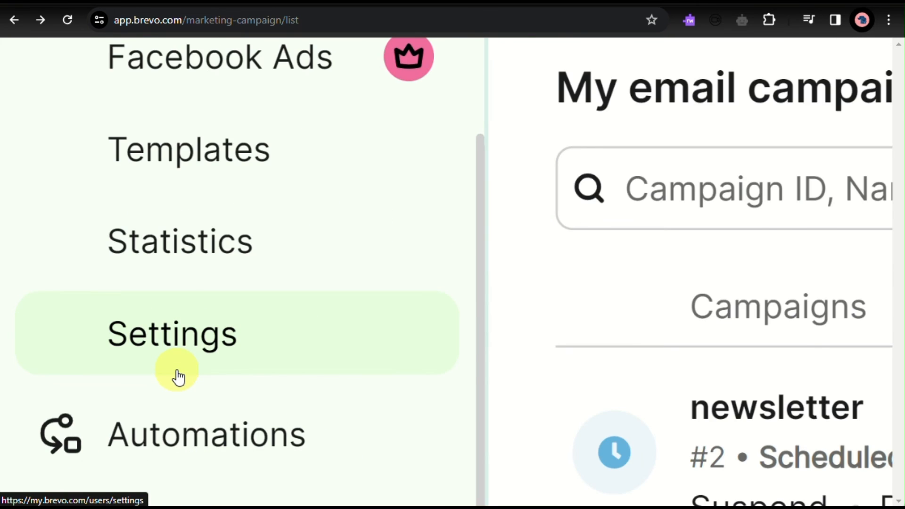
scroll(176, 370, "down", 3)
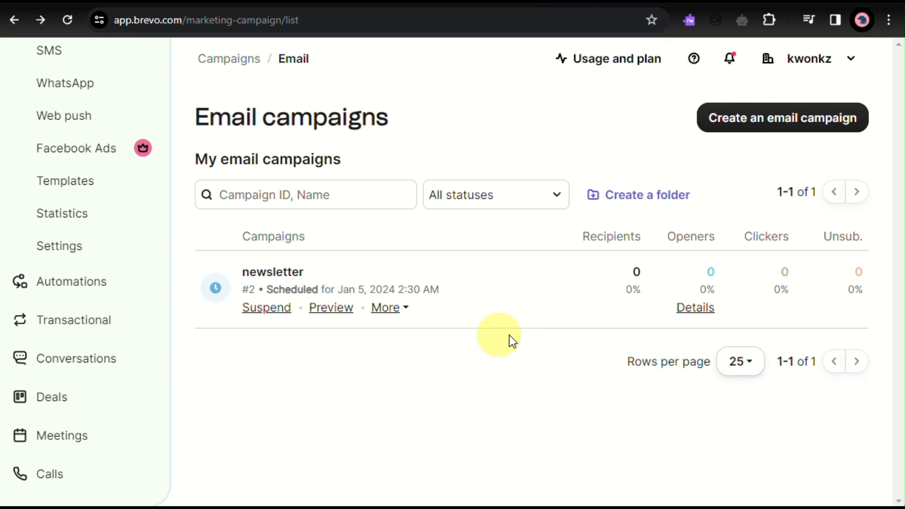
scroll(23, 260, "up", 4)
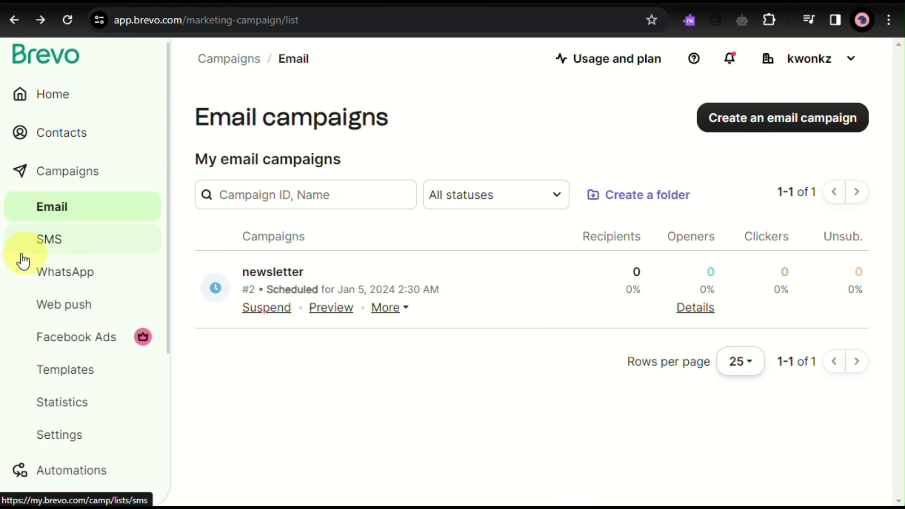
- Open the Contacts database and look over its contact list and filter options
left_click(78, 151)
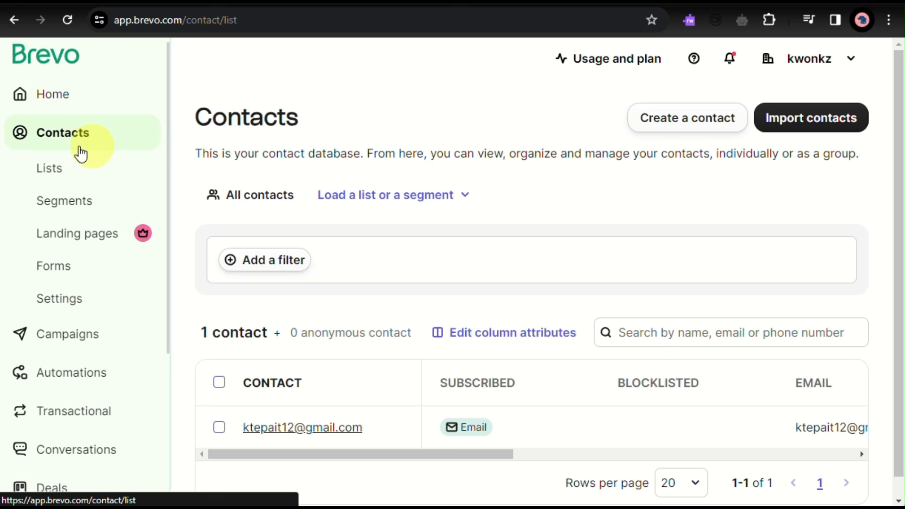
scroll(298, 291, "down", 1)
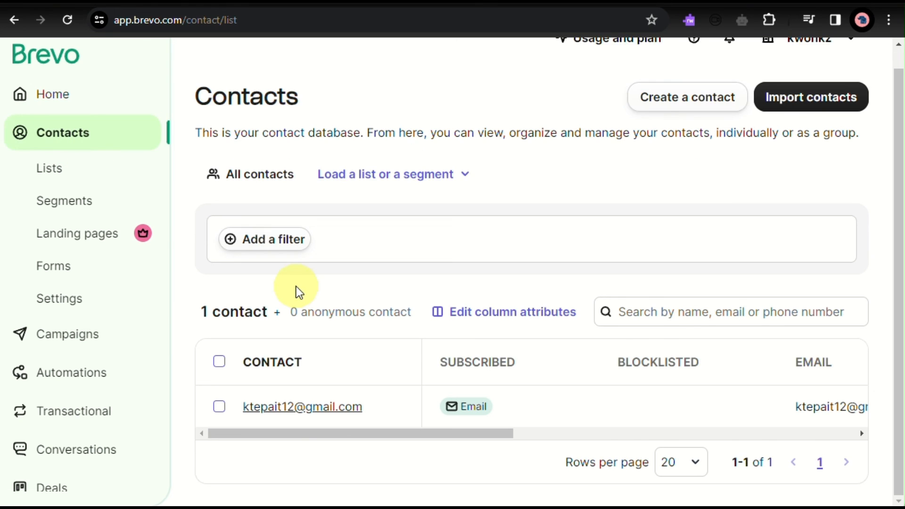
scroll(296, 289, "up", 1)
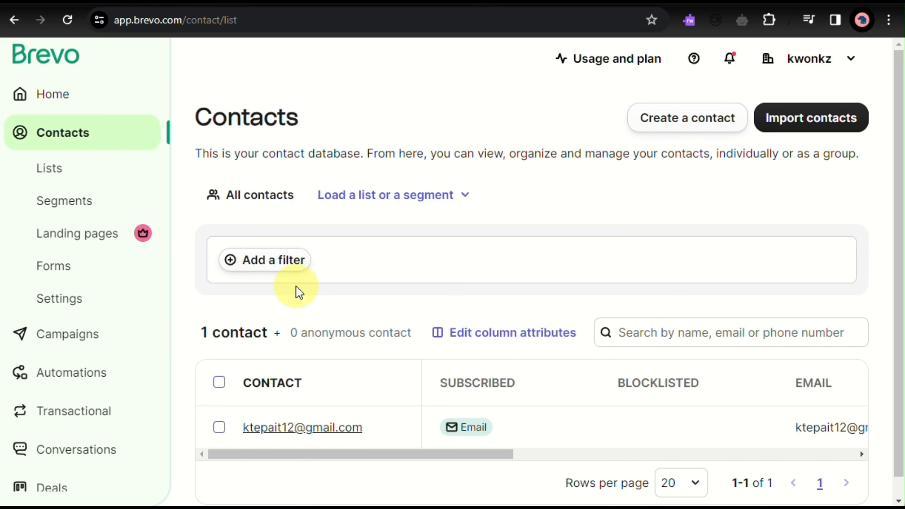